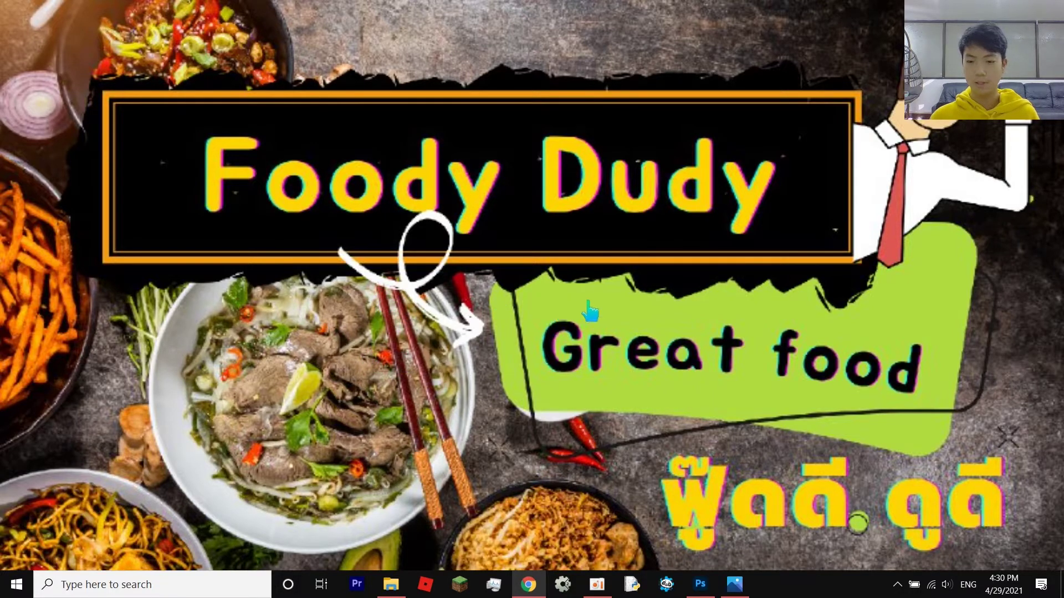
- Advance the slideshow to the "Top 50 most popular Thai dishes" slide and switch to File Explorer to look over the dish folders in images
{"action": "left_click", "coordinate": [535, 257]}
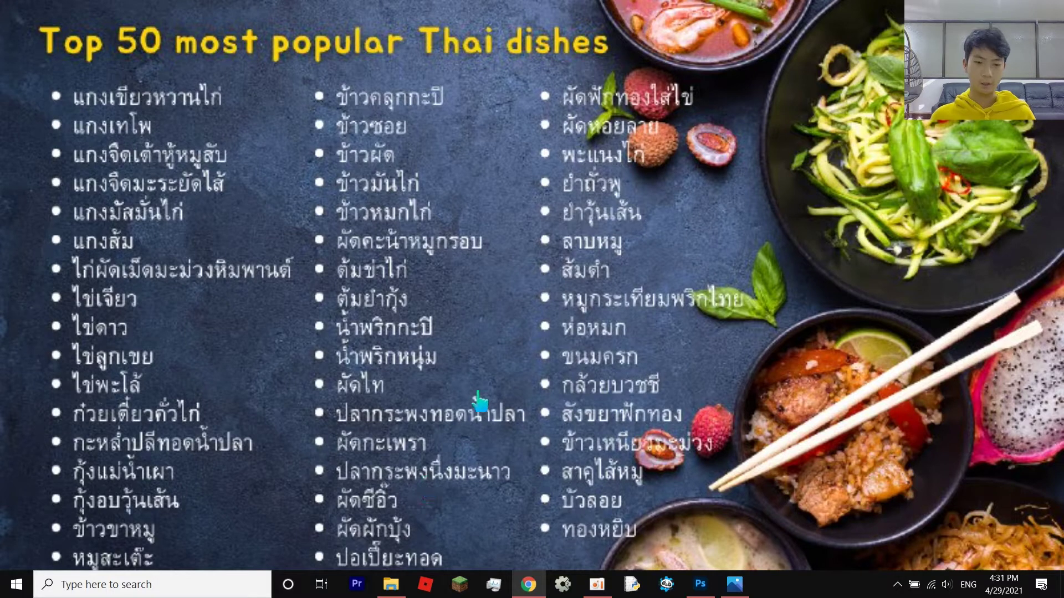
{"action": "key", "text": "alt+Tab"}
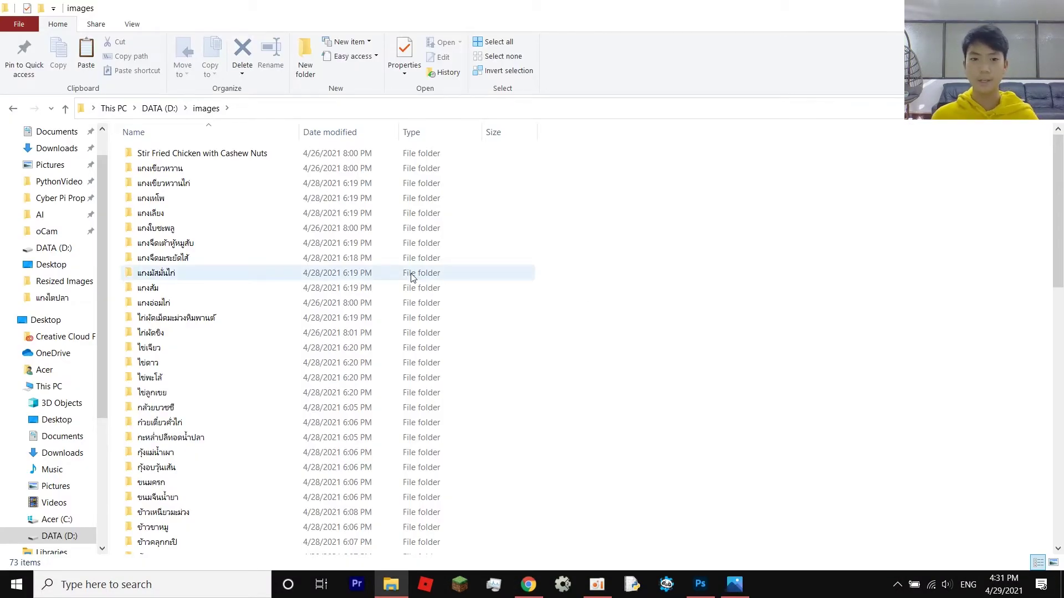
{"action": "scroll", "coordinate": [288, 288], "scroll_direction": "down", "scroll_amount": 3}
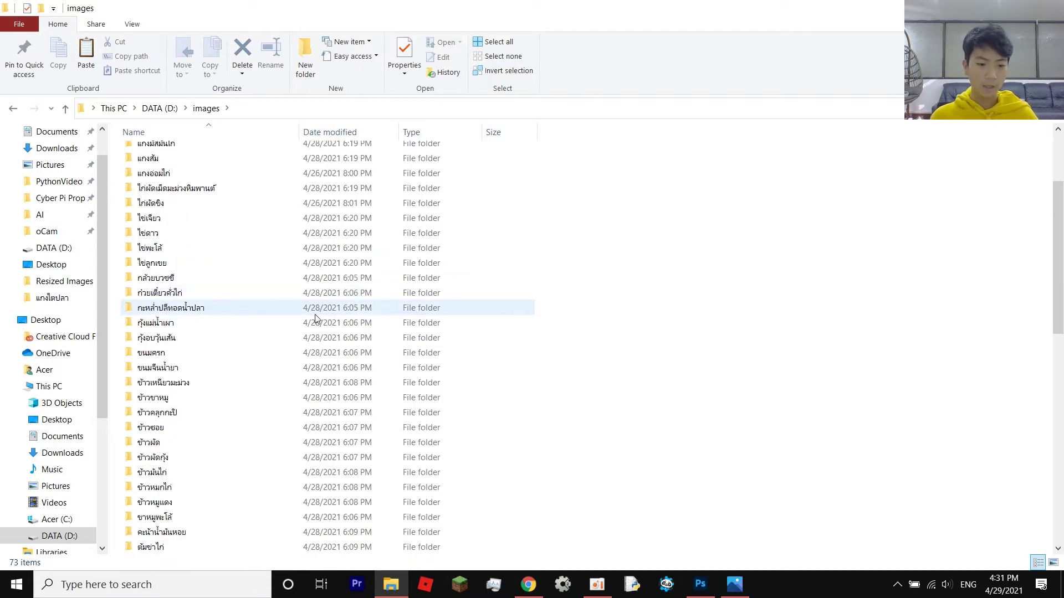
{"action": "scroll", "coordinate": [326, 309], "scroll_direction": "up", "scroll_amount": 3}
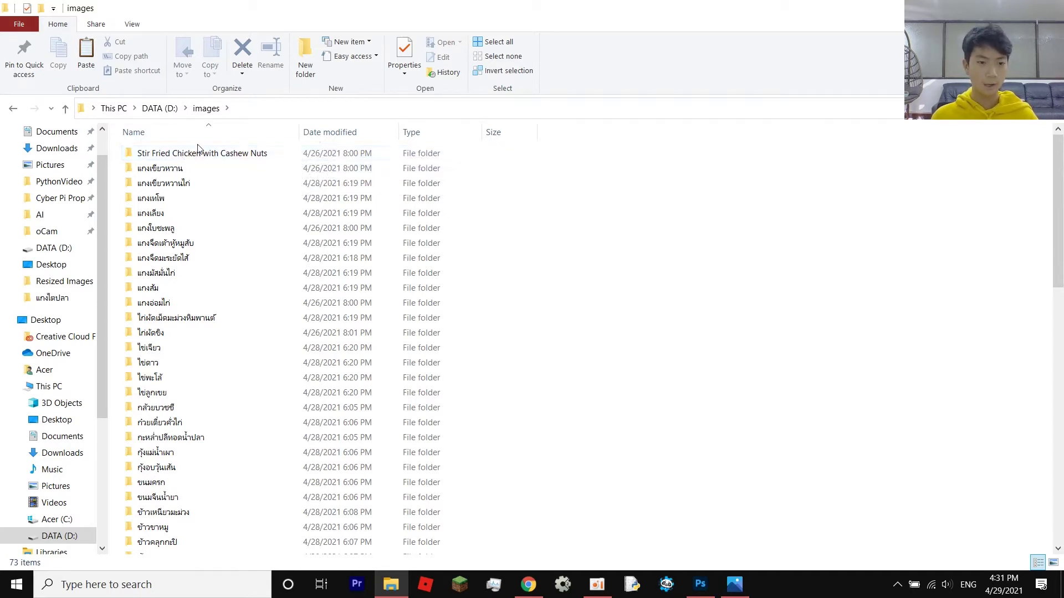
- Open the "Stir Fried Chicken with Cashew Nuts" folder and look through its image thumbnails
{"action": "double_click", "coordinate": [185, 153]}
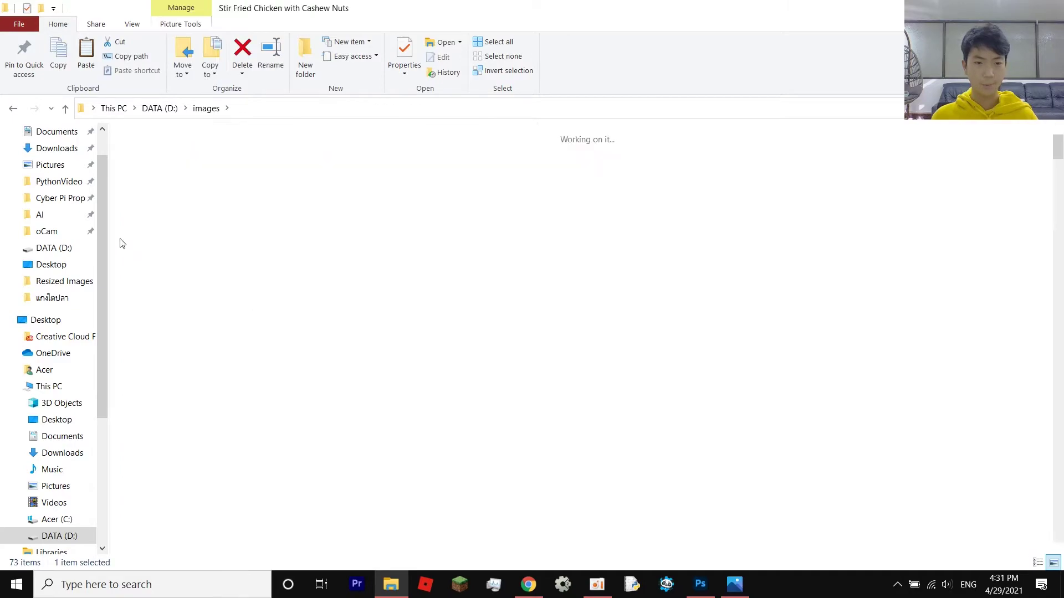
{"action": "scroll", "coordinate": [659, 312], "scroll_direction": "down", "scroll_amount": 6}
{"action": "scroll", "coordinate": [659, 312], "scroll_direction": "down", "scroll_amount": 20}
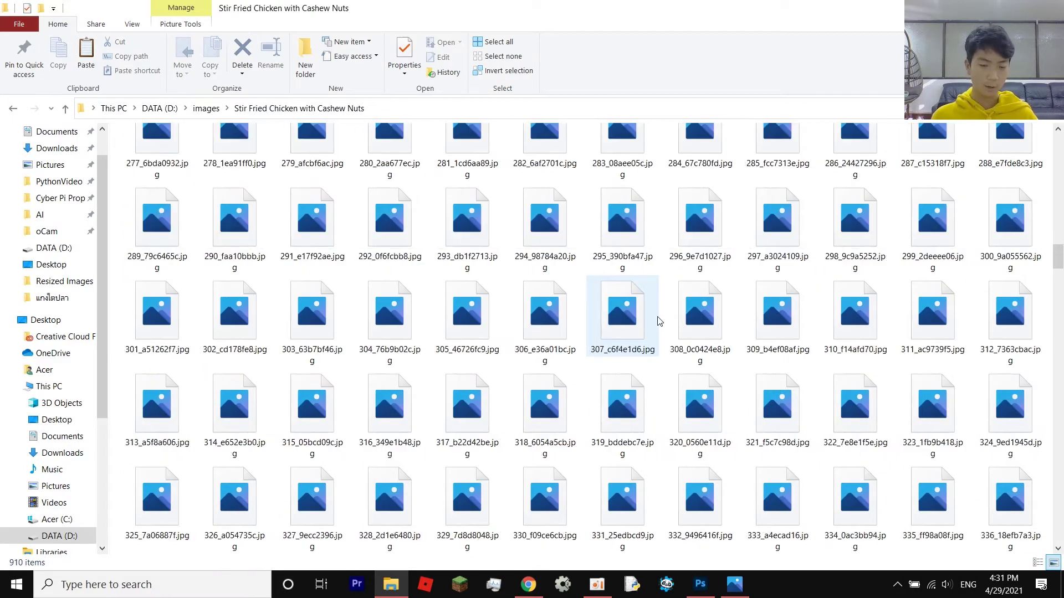
{"action": "scroll", "coordinate": [667, 331], "scroll_direction": "down", "scroll_amount": 20}
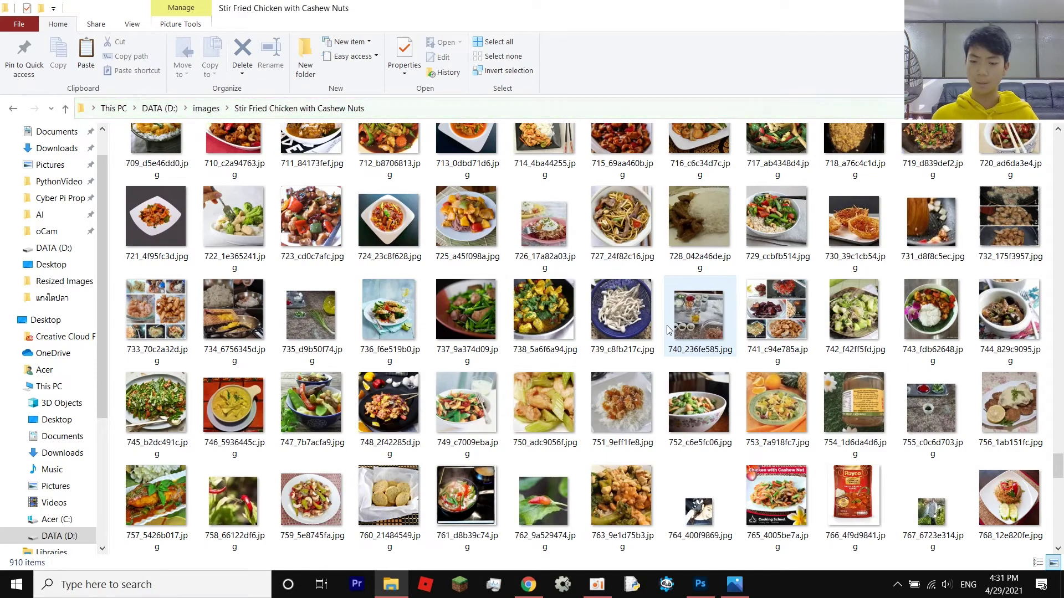
{"action": "scroll", "coordinate": [715, 299], "scroll_direction": "up", "scroll_amount": 20}
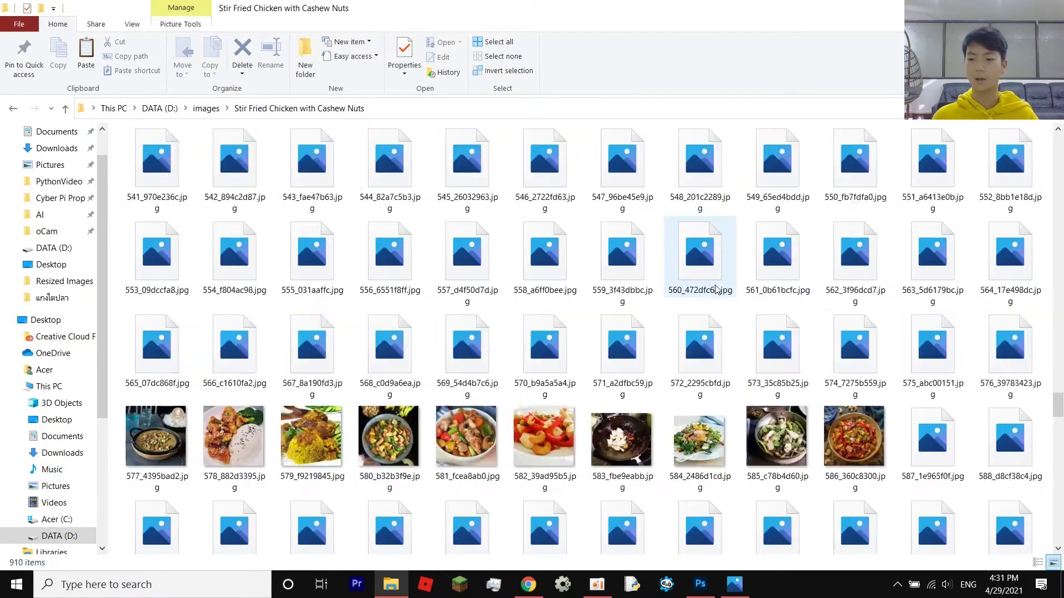
{"action": "scroll", "coordinate": [717, 301], "scroll_direction": "up", "scroll_amount": 12}
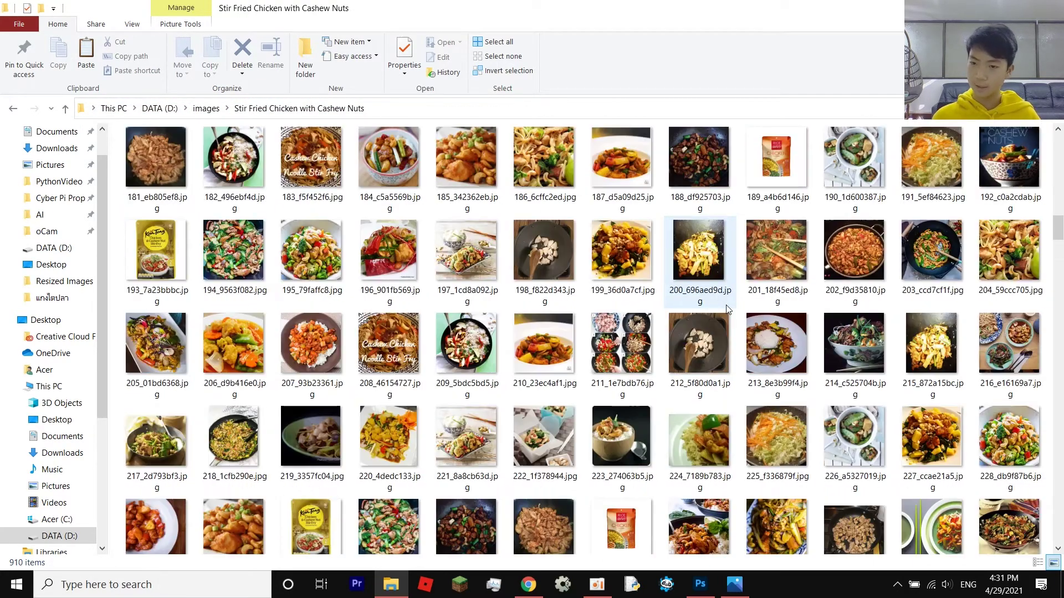
{"action": "scroll", "coordinate": [726, 305], "scroll_direction": "up", "scroll_amount": 12}
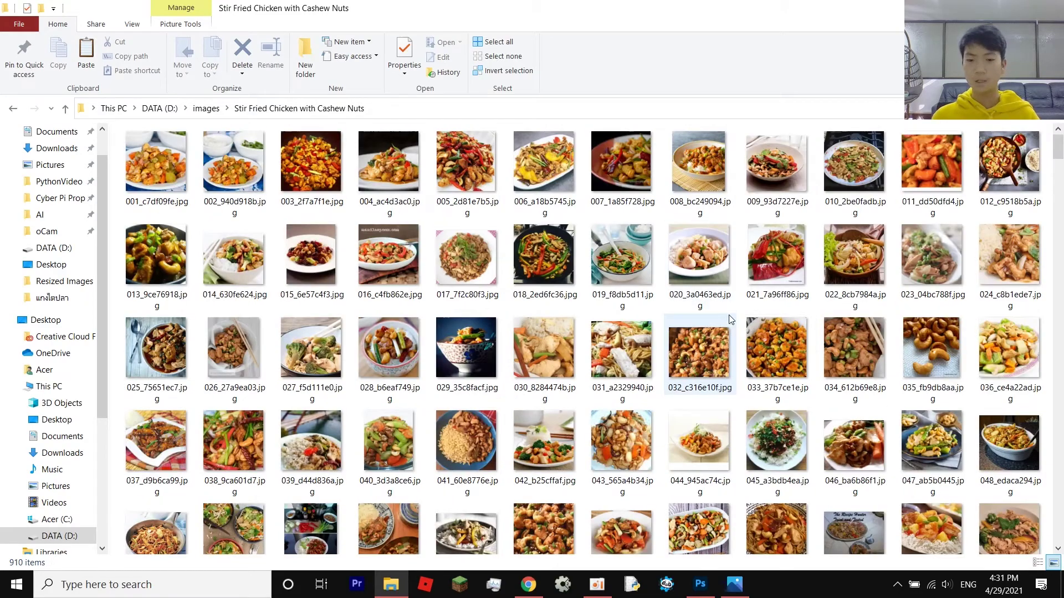
{"action": "scroll", "coordinate": [769, 314], "scroll_direction": "down", "scroll_amount": 14}
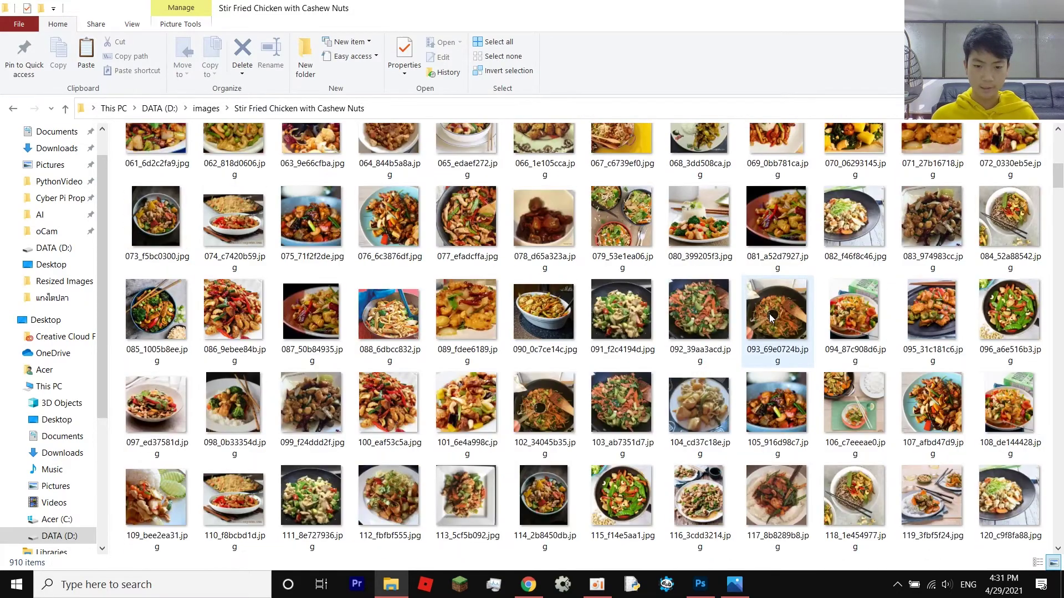
{"action": "scroll", "coordinate": [769, 314], "scroll_direction": "down", "scroll_amount": 3}
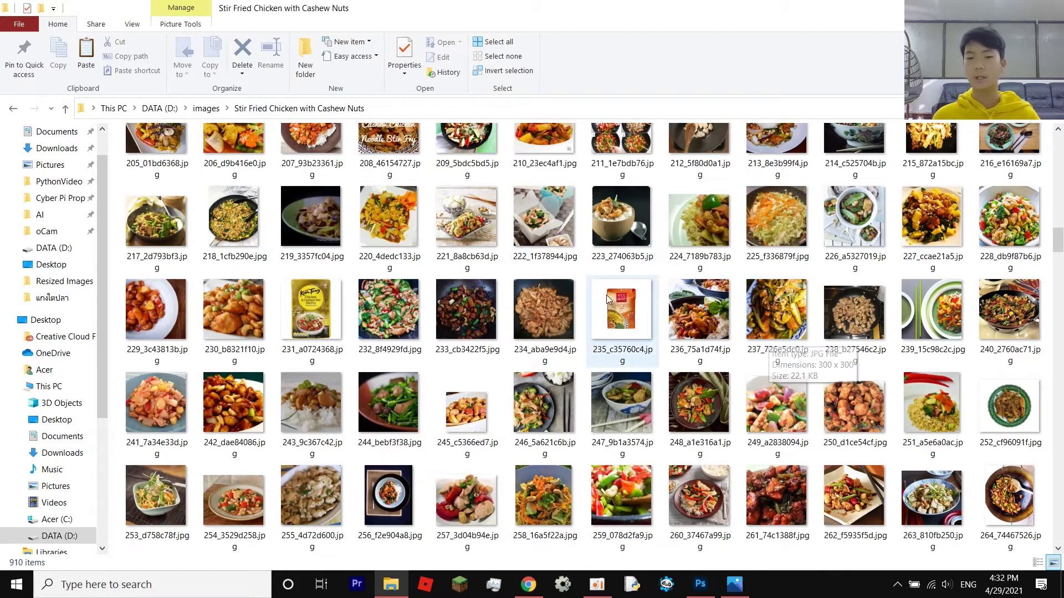
- Go back to the images folder, look through the pictures in the แกงเขียวหวาน folder, and return to images
{"action": "left_click", "coordinate": [207, 108]}
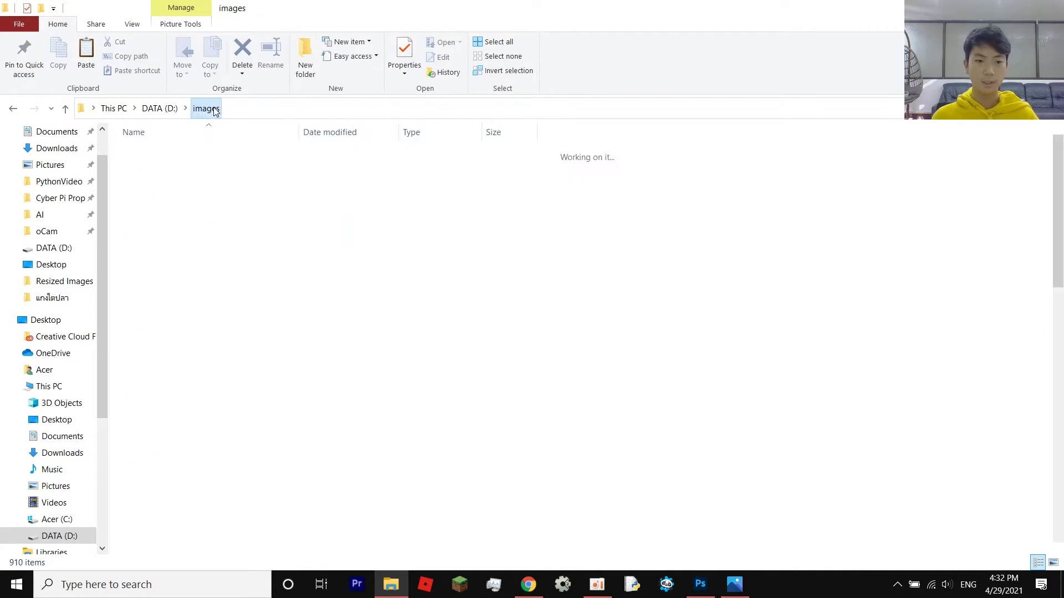
{"action": "double_click", "coordinate": [216, 169]}
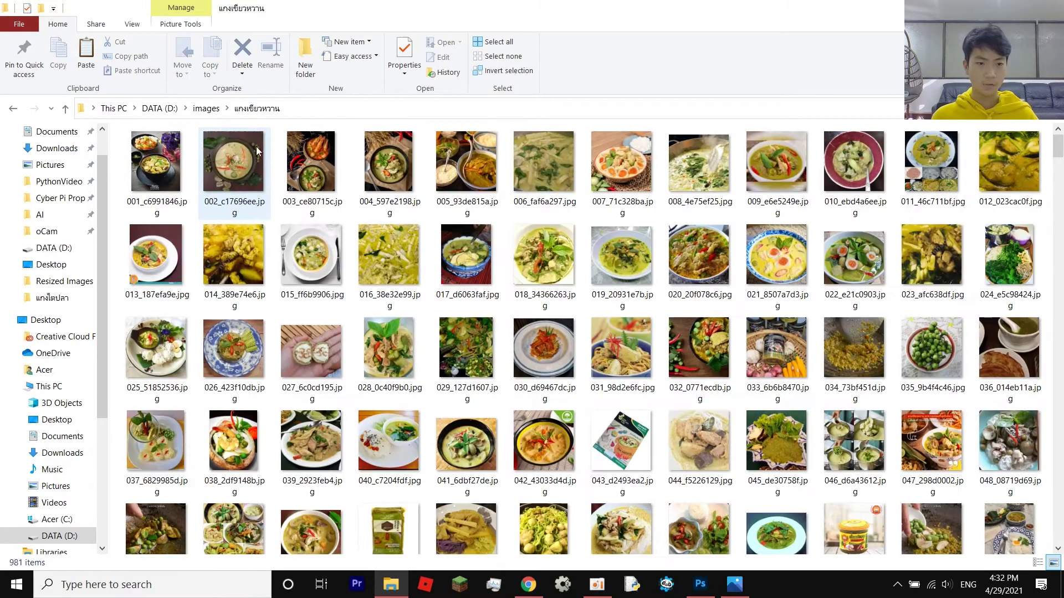
{"action": "scroll", "coordinate": [468, 290], "scroll_direction": "down", "scroll_amount": 3}
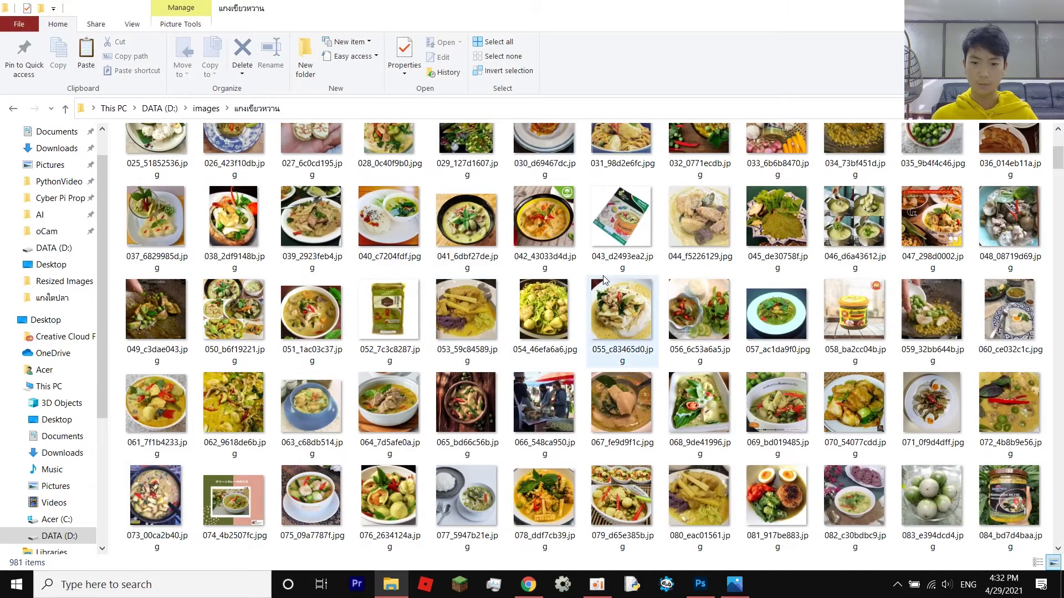
{"action": "scroll", "coordinate": [674, 282], "scroll_direction": "down", "scroll_amount": 3}
{"action": "scroll", "coordinate": [673, 283], "scroll_direction": "down", "scroll_amount": 3}
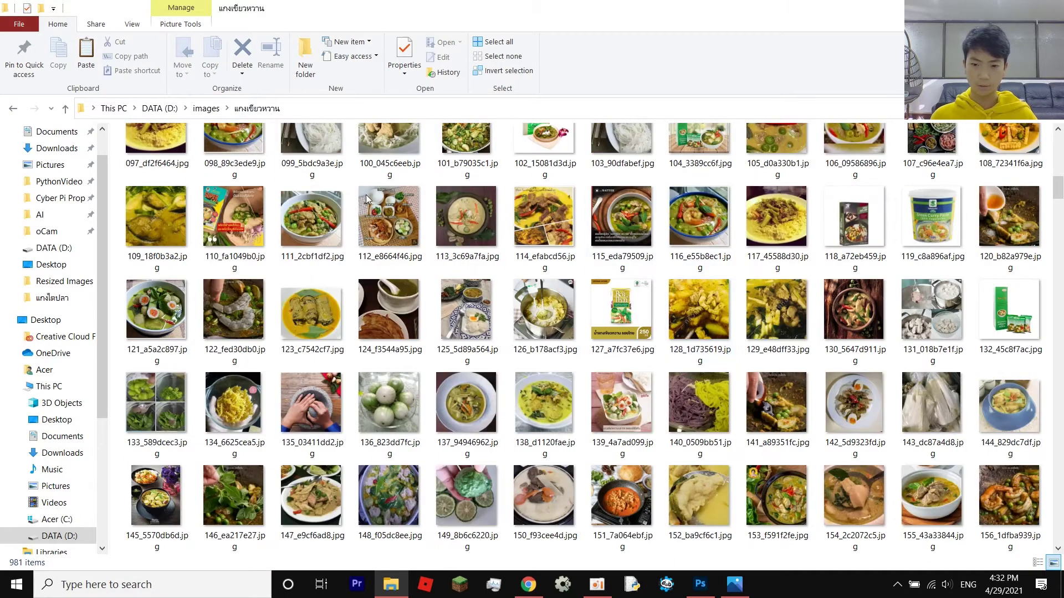
{"action": "left_click", "coordinate": [201, 109]}
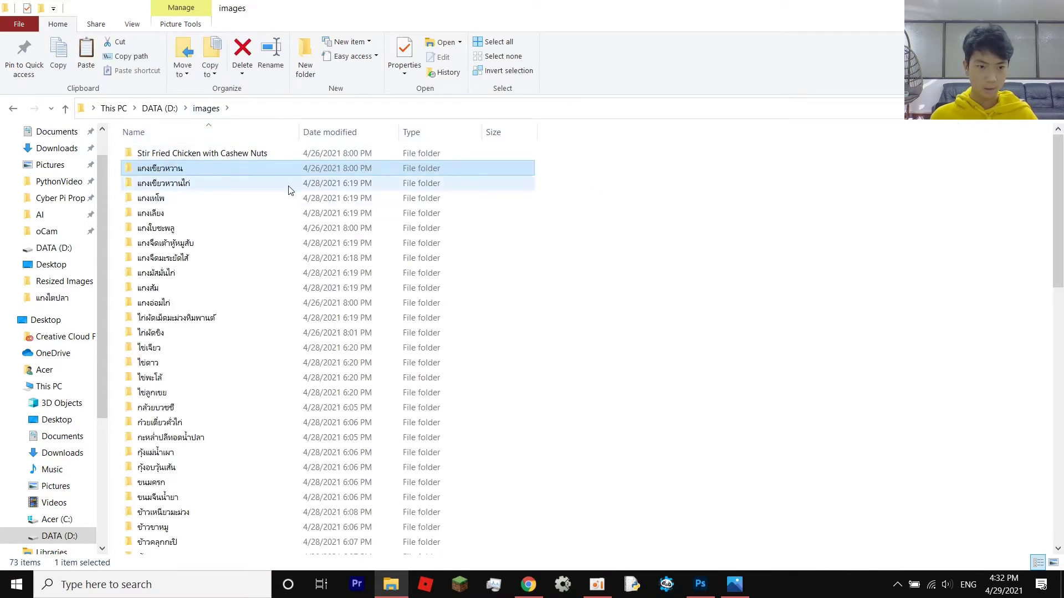
{"action": "double_click", "coordinate": [221, 168]}
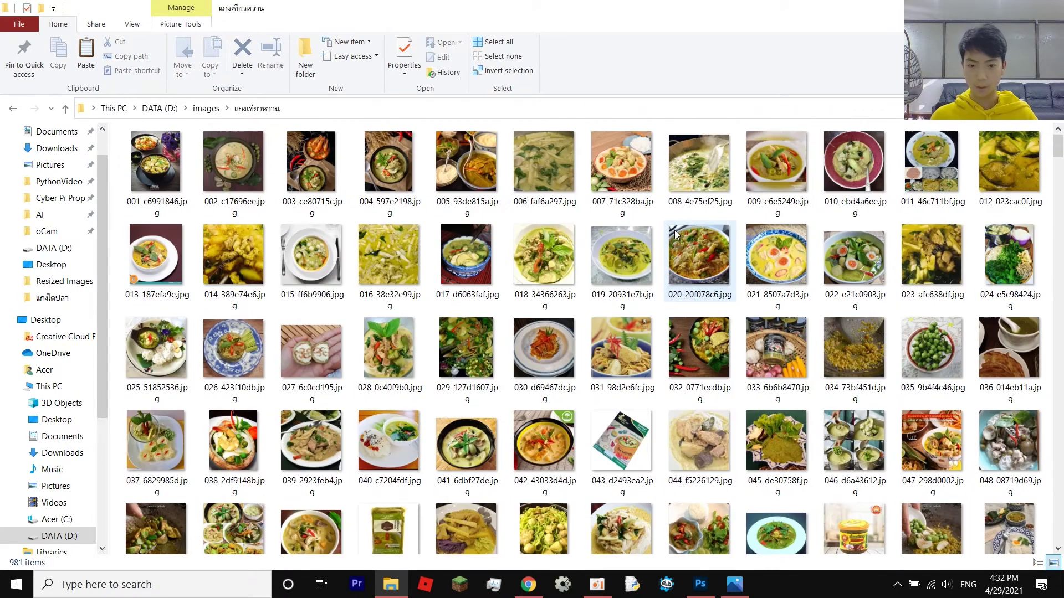
{"action": "left_click", "coordinate": [206, 111]}
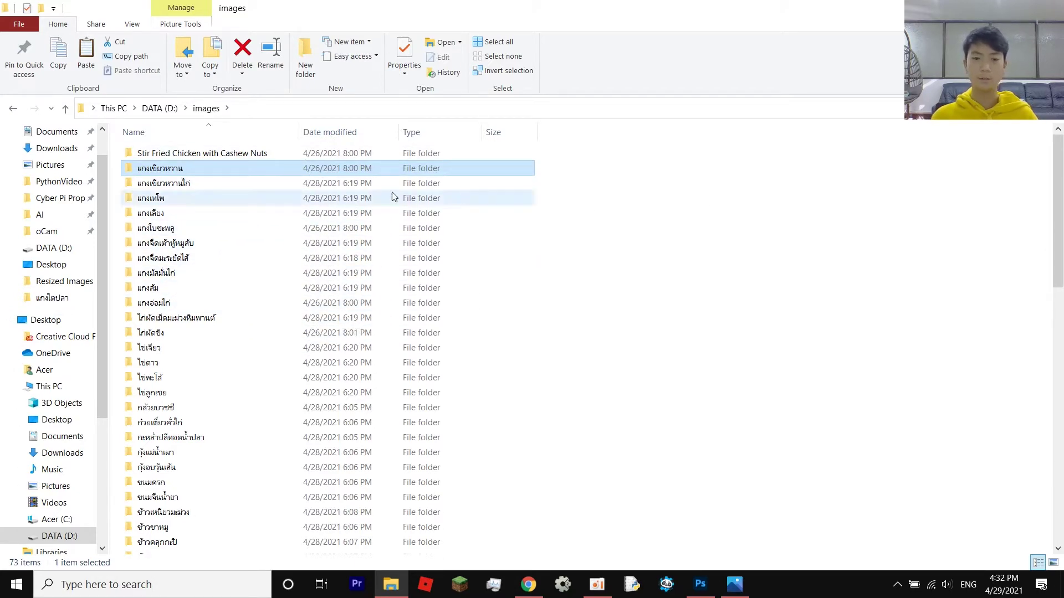
- Reopen the "Stir Fried Chicken with Cashew Nuts" folder and check the file details of one of its images
{"action": "double_click", "coordinate": [337, 157]}
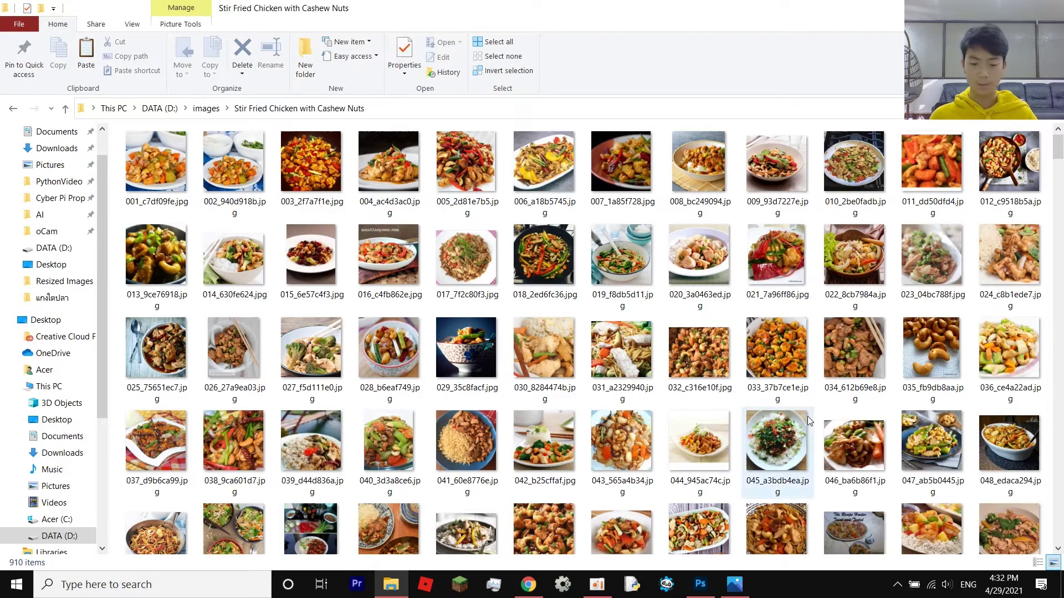
{"action": "mouse_move", "coordinate": [580, 232]}
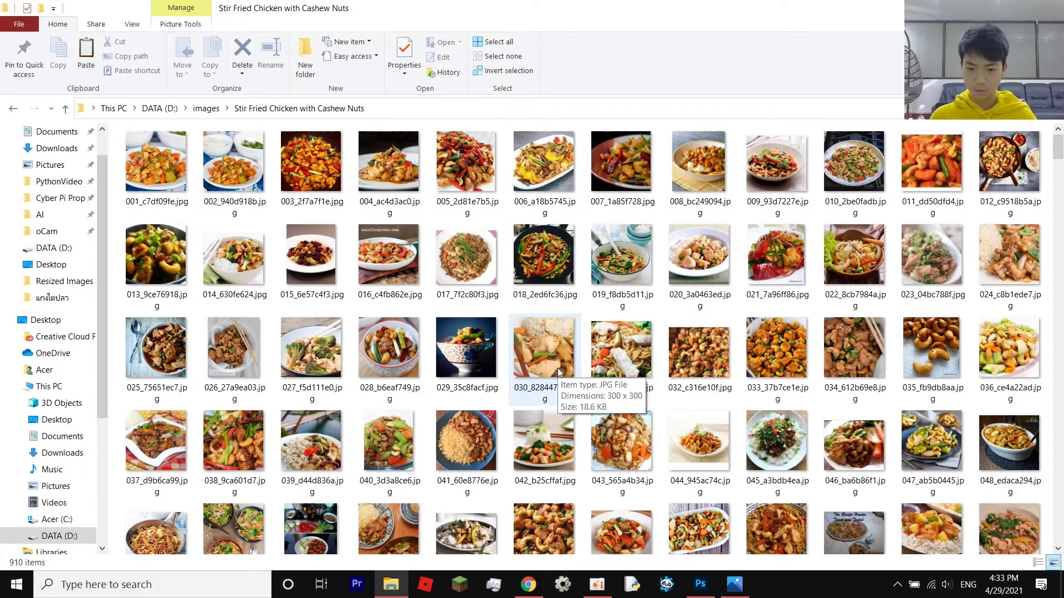
{"action": "scroll", "coordinate": [558, 368], "scroll_direction": "down", "scroll_amount": 3}
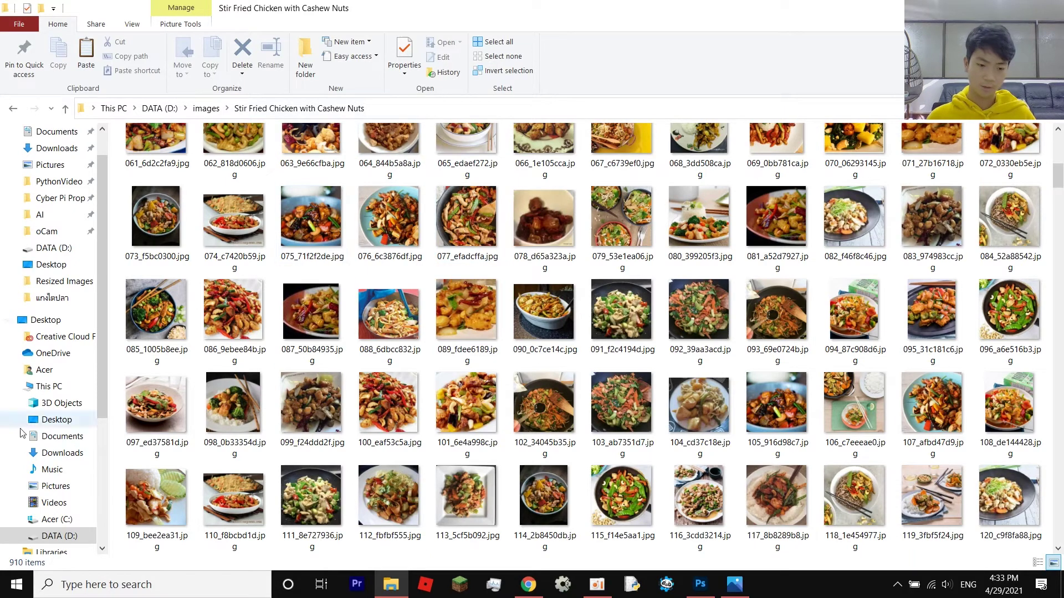
- End the Adobe Photoshop 2020 task in Task Manager and close Task Manager
{"action": "left_click", "coordinate": [222, 584]}
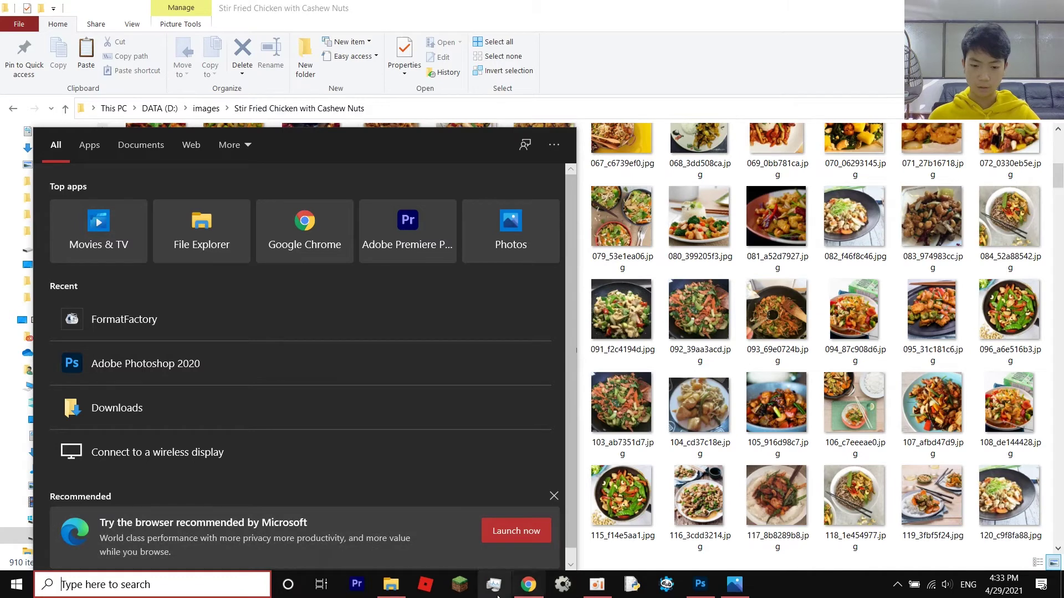
{"action": "key", "text": "ctrl+shift+Escape"}
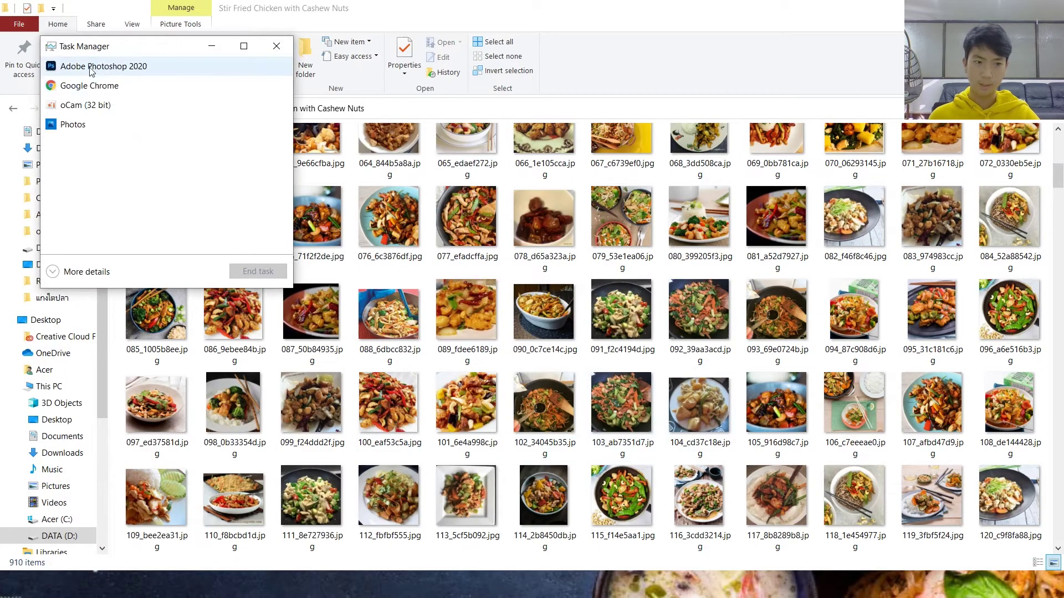
{"action": "left_click", "coordinate": [92, 135]}
{"action": "left_click", "coordinate": [106, 66]}
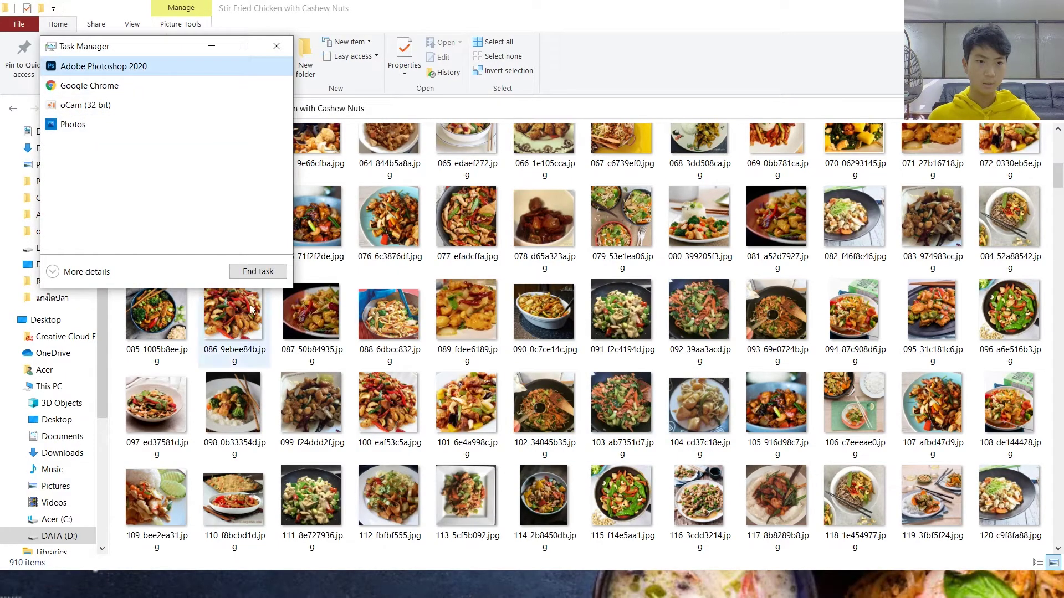
{"action": "left_click", "coordinate": [256, 271]}
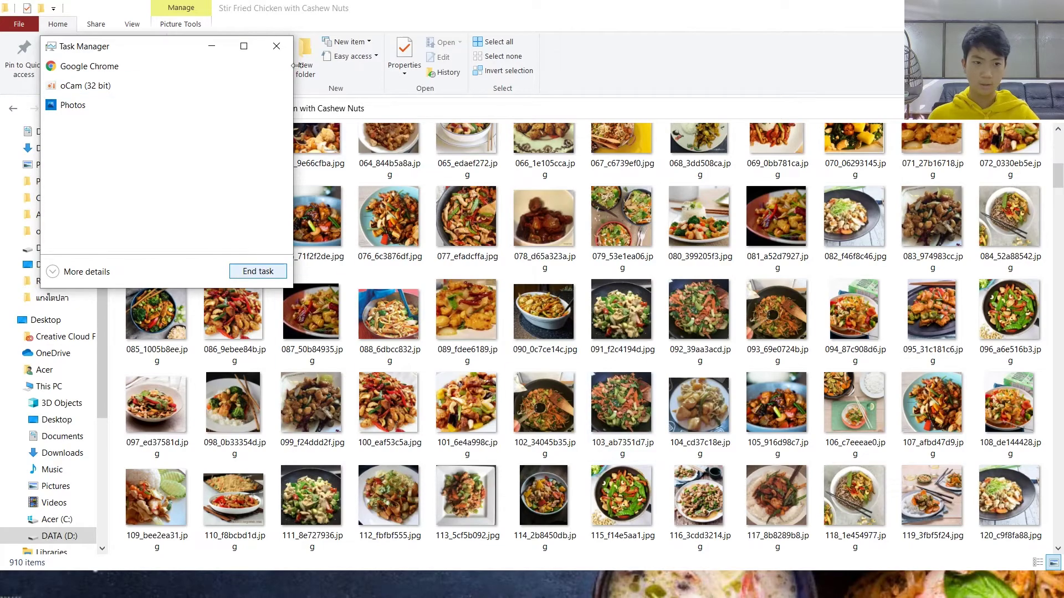
{"action": "left_click", "coordinate": [276, 46]}
- Switch back to the Google Slides presentation and exit the slideshow
{"action": "left_click", "coordinate": [346, 596]}
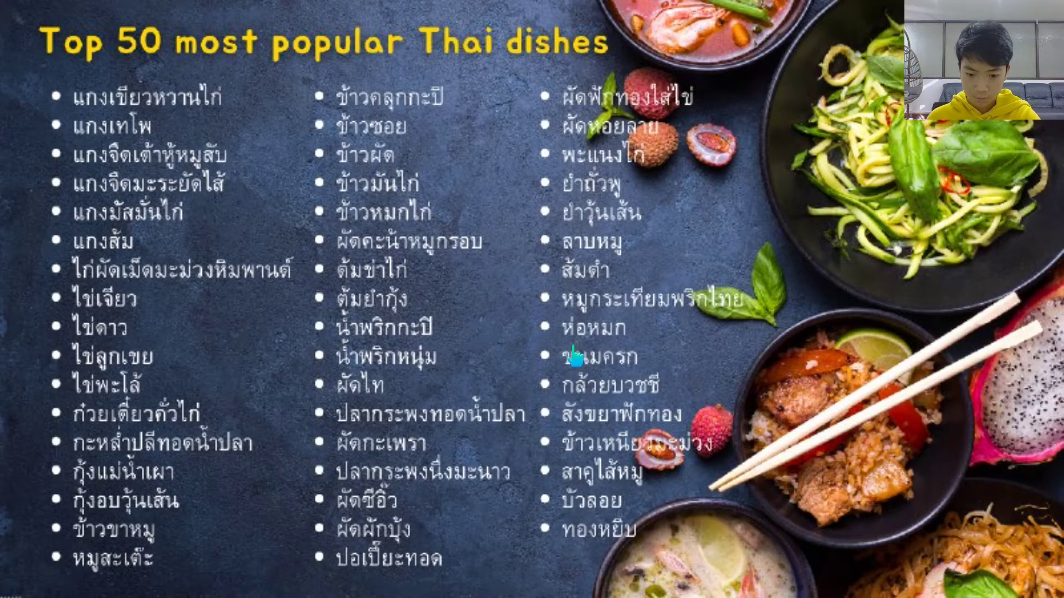
{"action": "key", "text": "Escape"}
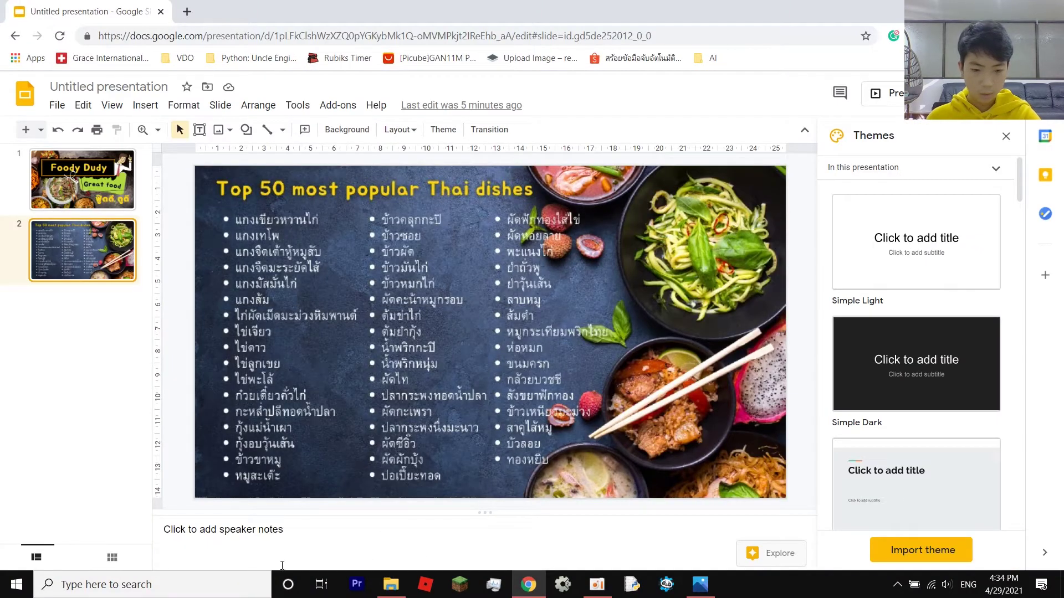
{"action": "left_click", "coordinate": [150, 585]}
{"action": "type", "text": "p"}
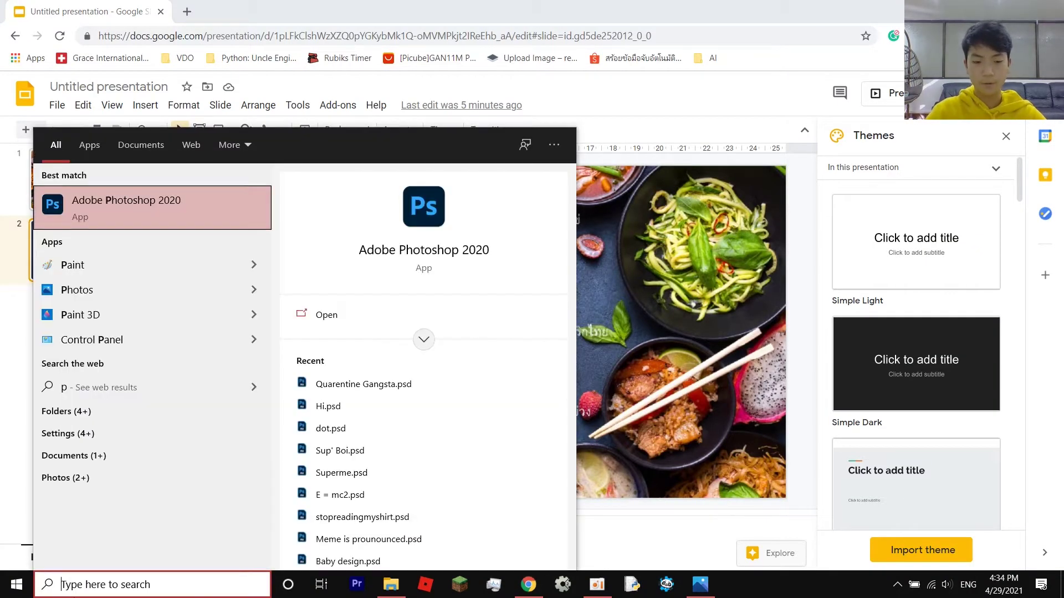
{"action": "key", "text": "BackSpace"}
{"action": "type", "text": "ho"}
{"action": "key", "text": "BackSpace"}
{"action": "key", "text": "BackSpace"}
{"action": "type", "text": "photo"}
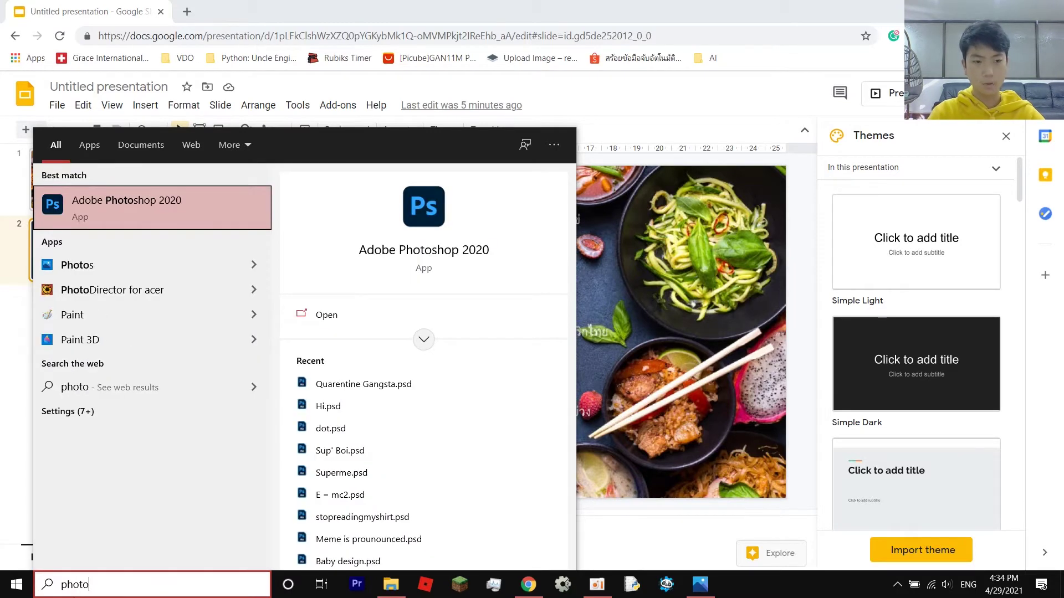
{"action": "left_click", "coordinate": [897, 584]}
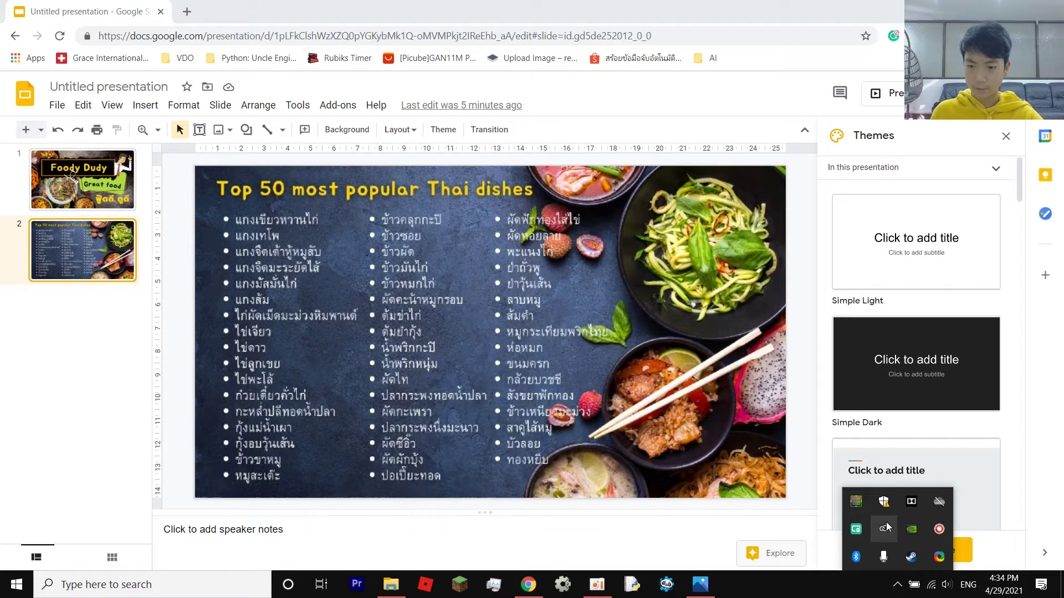
- Search Windows for "photo" and launch Adobe Photoshop 2020
{"action": "left_click", "coordinate": [105, 585]}
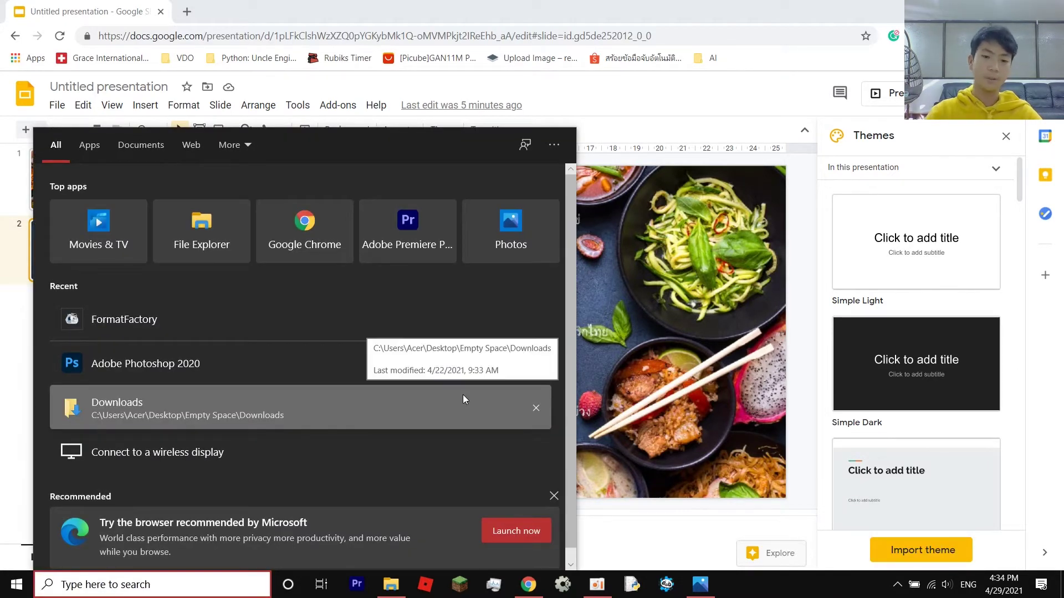
{"action": "type", "text": "p"}
{"action": "key", "text": "BackSpace"}
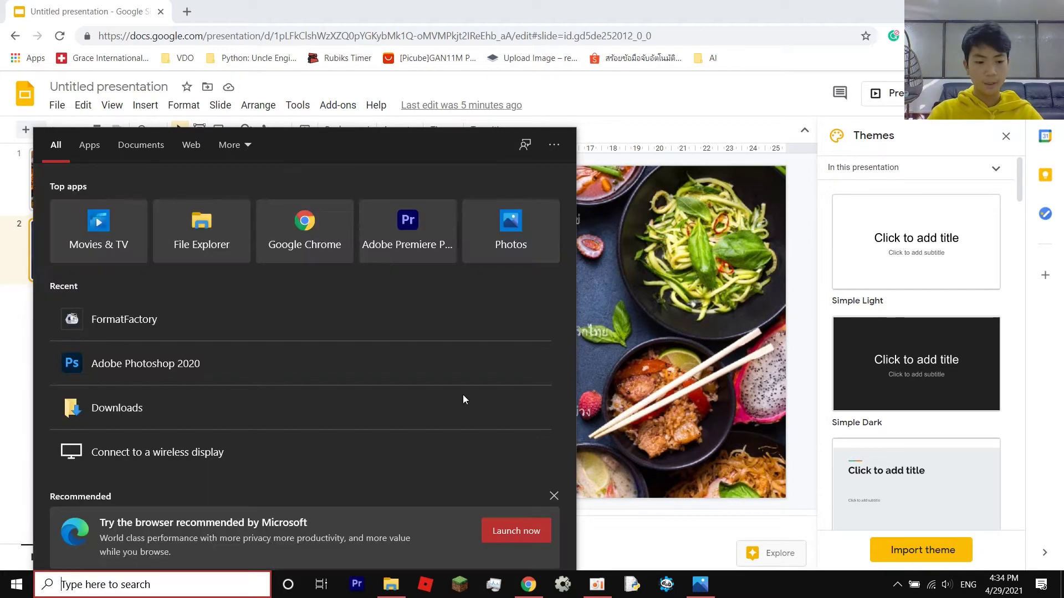
{"action": "type", "text": "photo"}
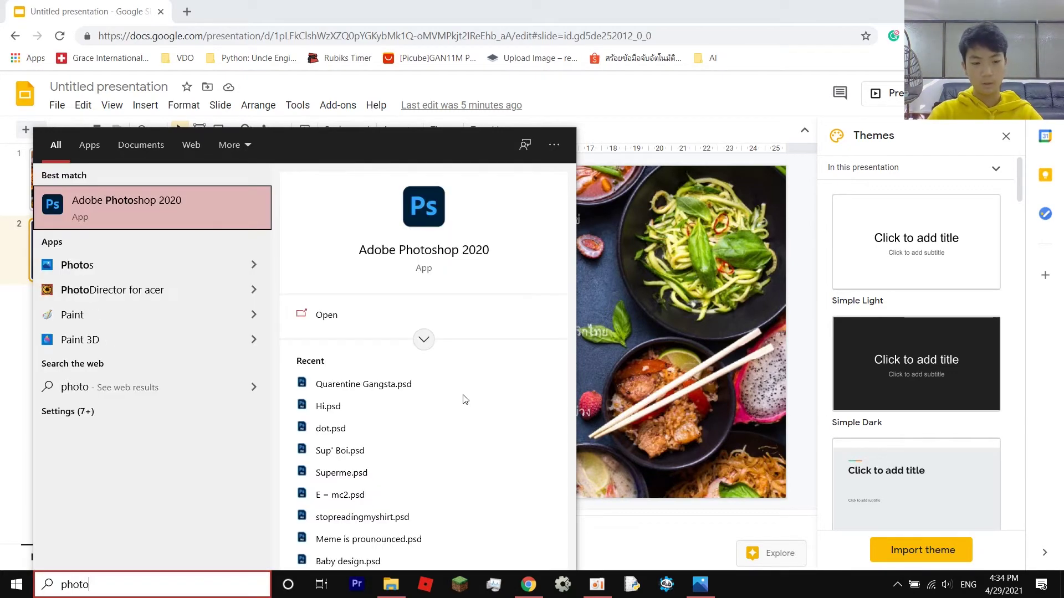
{"action": "left_click", "coordinate": [370, 319]}
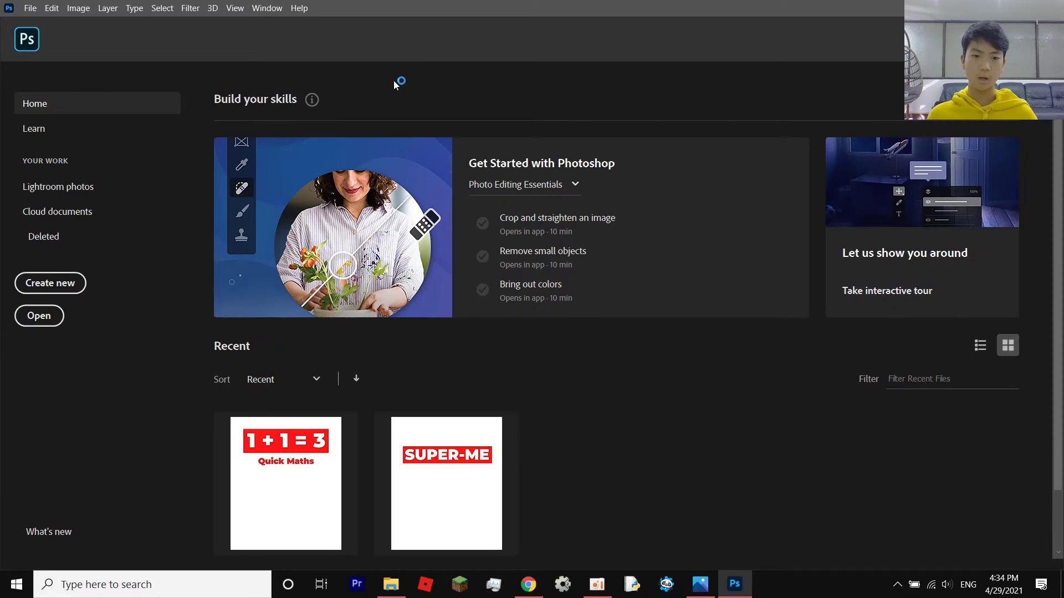
- Create a blank white document of 4500 x 5400 pixels at 300 pixels per inch
{"action": "left_click", "coordinate": [78, 291]}
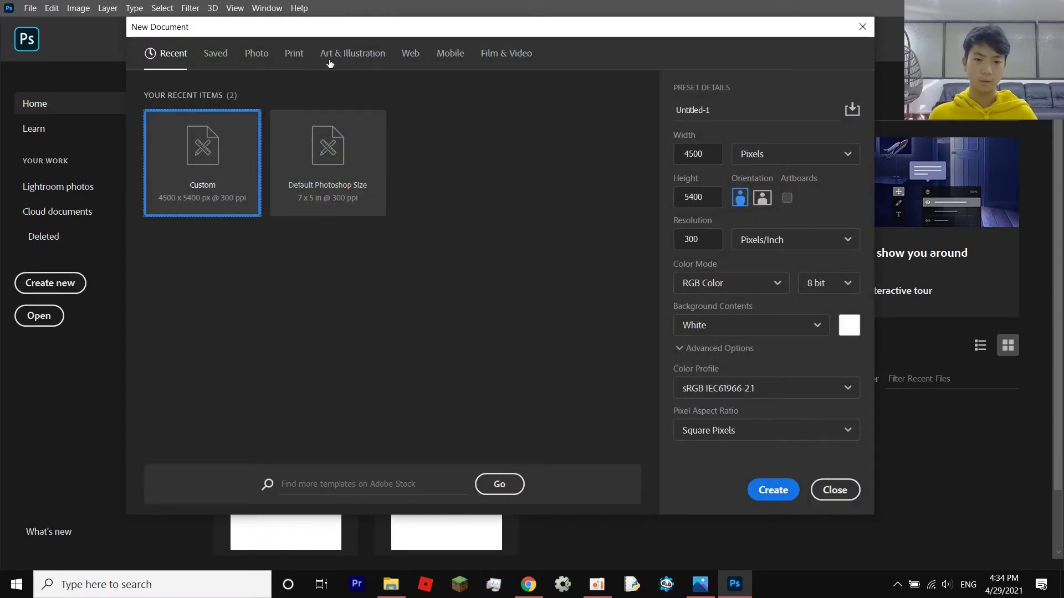
{"action": "left_click", "coordinate": [786, 490]}
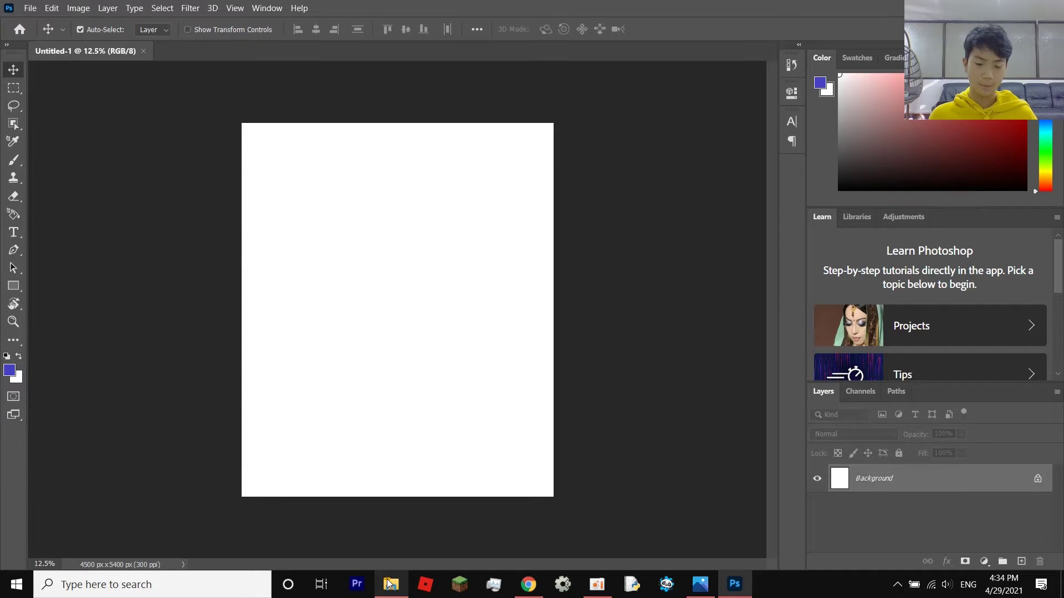
- Open 001_c7df09fe.jpg from the "Stir Fried Chicken with Cashew Nuts" folder in Photoshop and close the blank document
{"action": "left_click", "coordinate": [390, 584]}
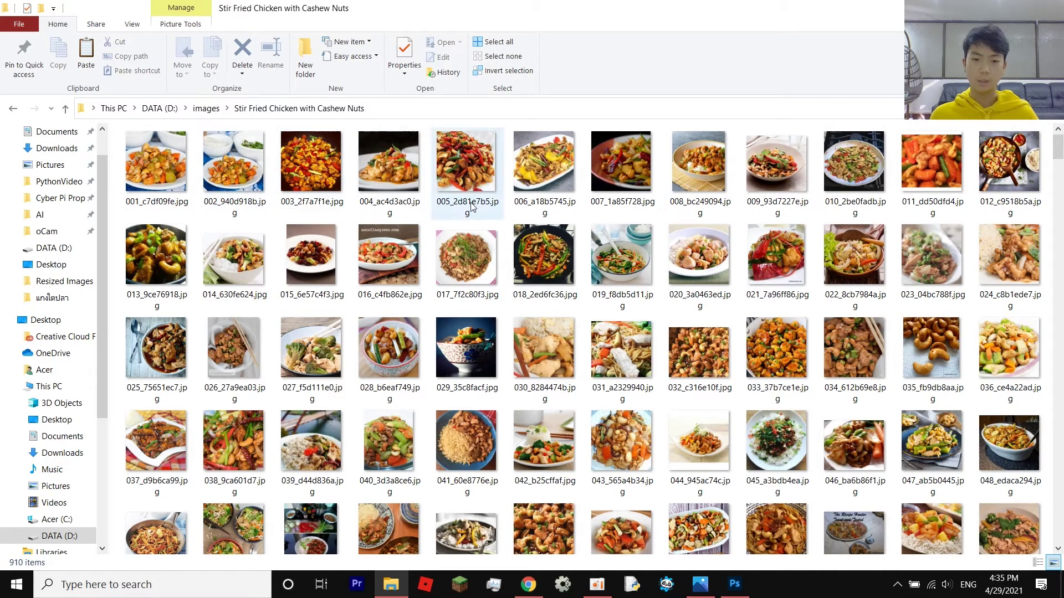
{"action": "scroll", "coordinate": [624, 260], "scroll_direction": "down", "scroll_amount": 20}
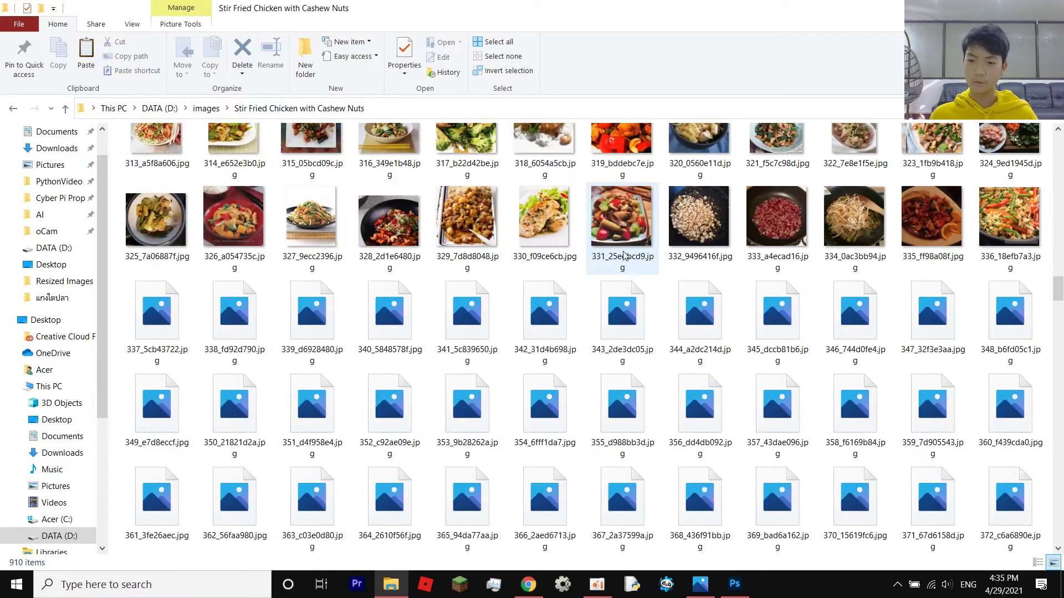
{"action": "scroll", "coordinate": [637, 202], "scroll_direction": "down", "scroll_amount": 4}
{"action": "scroll", "coordinate": [637, 202], "scroll_direction": "up", "scroll_amount": 20}
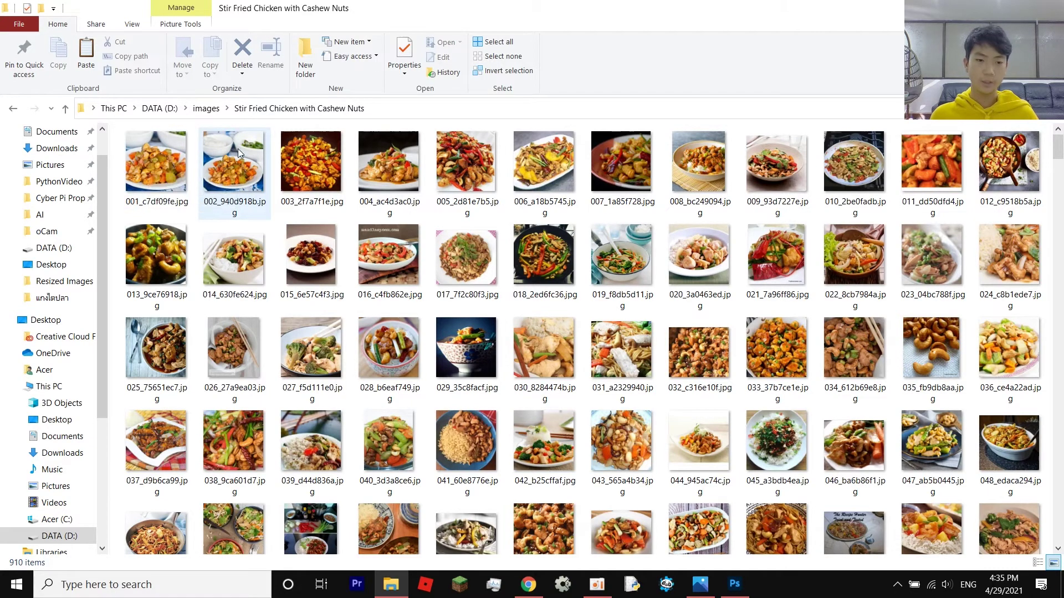
{"action": "left_click_drag", "start_coordinate": [141, 164], "coordinate": [176, 50]}
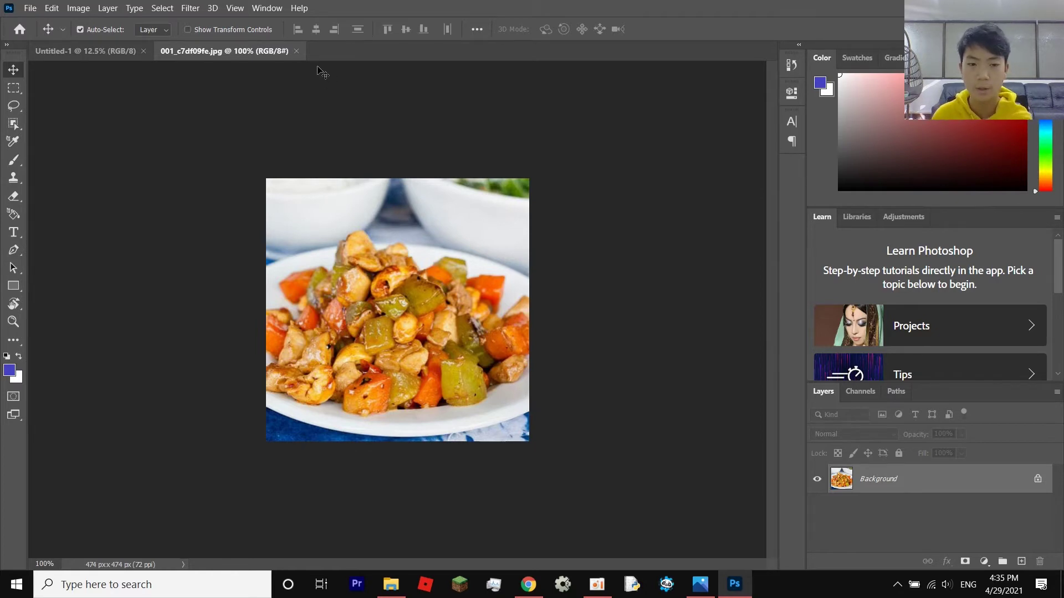
{"action": "left_click", "coordinate": [143, 51]}
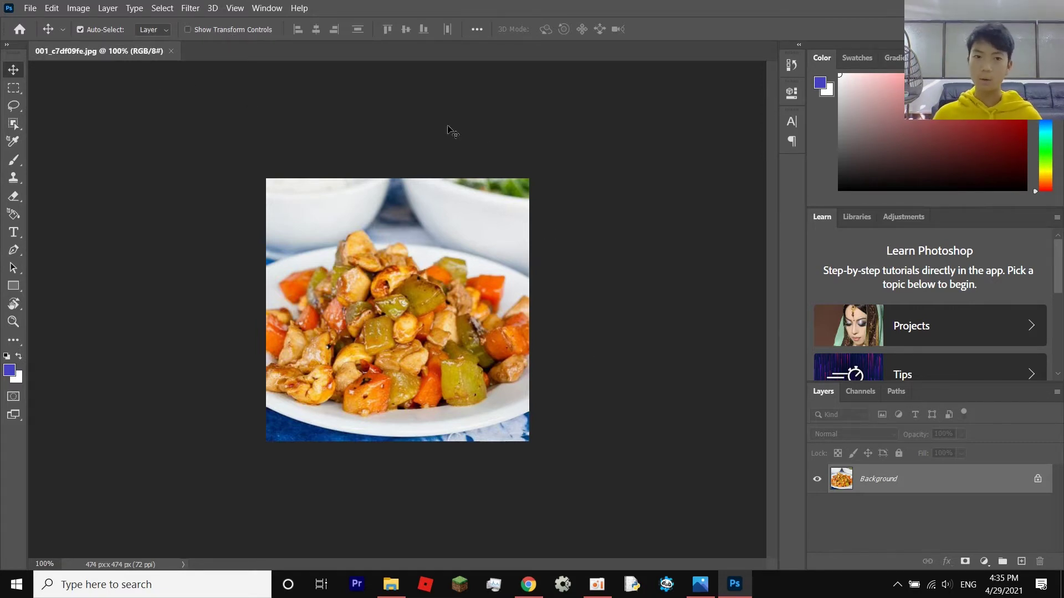
- Show the Actions list, enlarge it and collapse the Resize3 set
{"action": "left_click", "coordinate": [265, 10]}
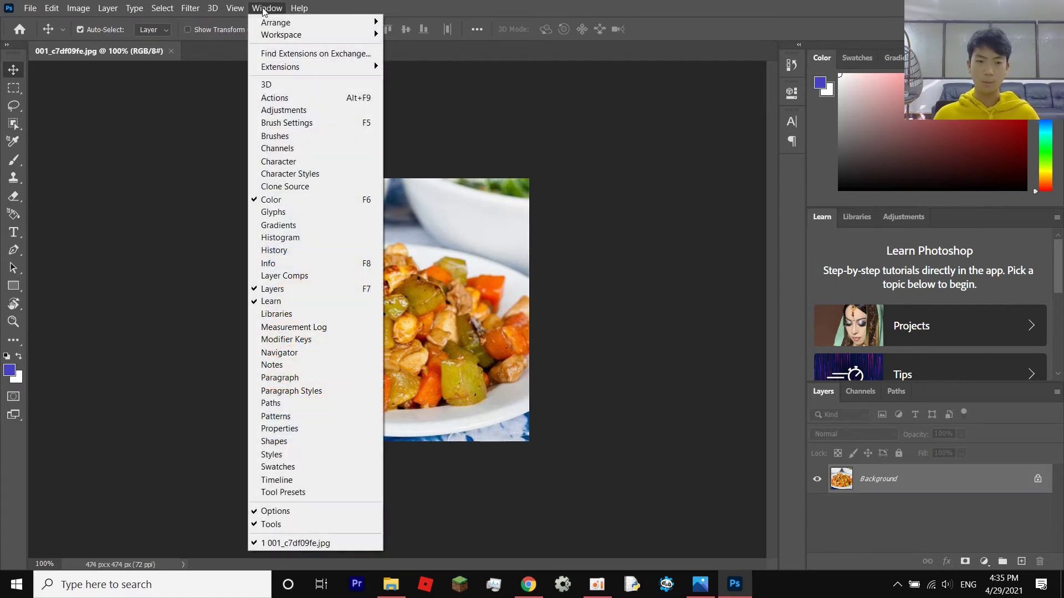
{"action": "left_click", "coordinate": [263, 99]}
{"action": "left_click_drag", "start_coordinate": [700, 146], "coordinate": [689, 413]}
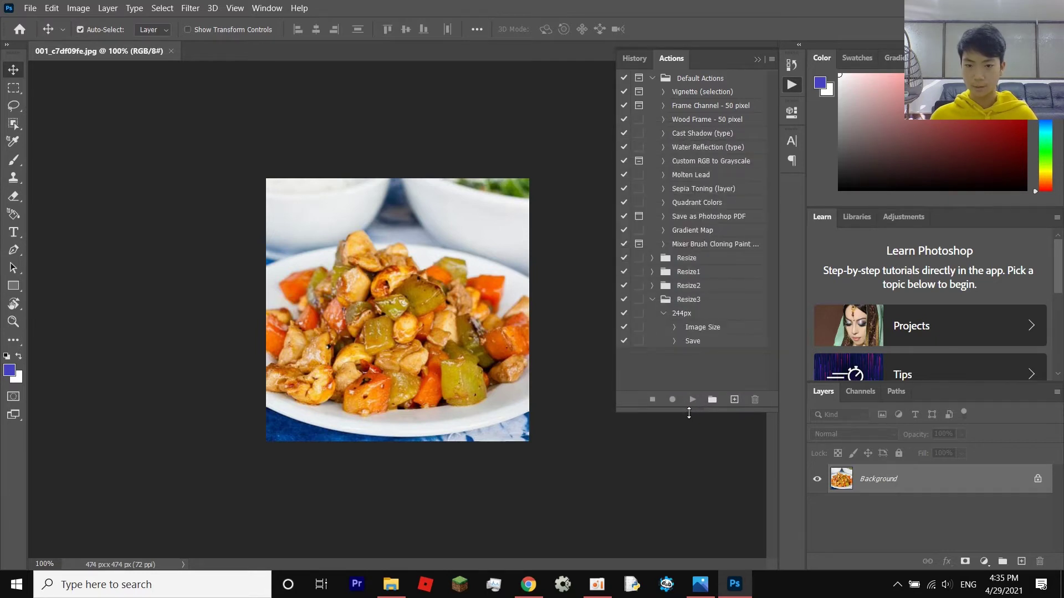
{"action": "left_click", "coordinate": [653, 301]}
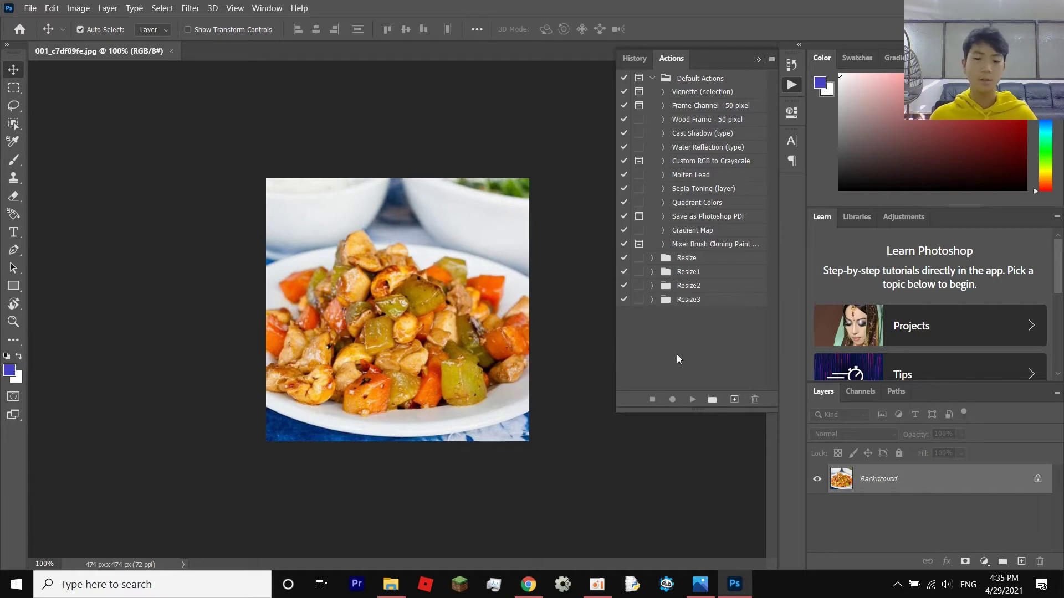
- Create a new action set named "Resize4"
{"action": "left_click", "coordinate": [713, 399]}
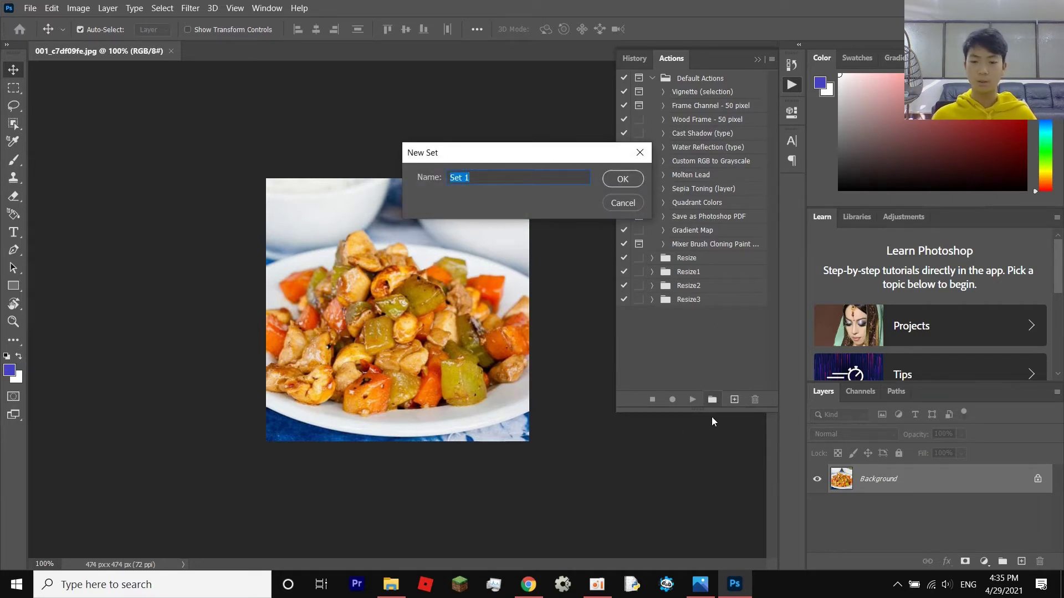
{"action": "left_click", "coordinate": [648, 159]}
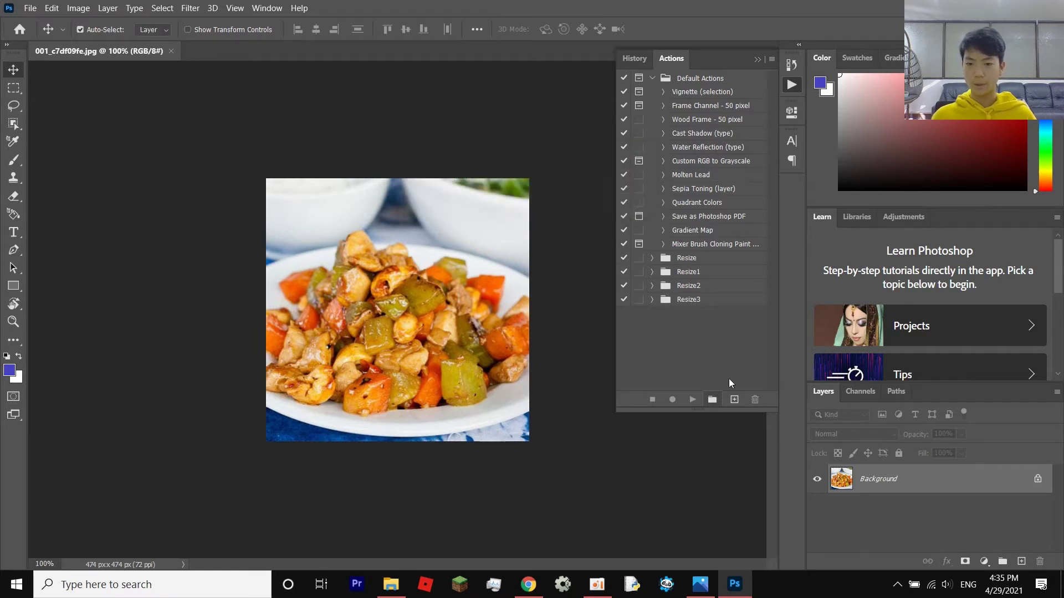
{"action": "left_click", "coordinate": [711, 399]}
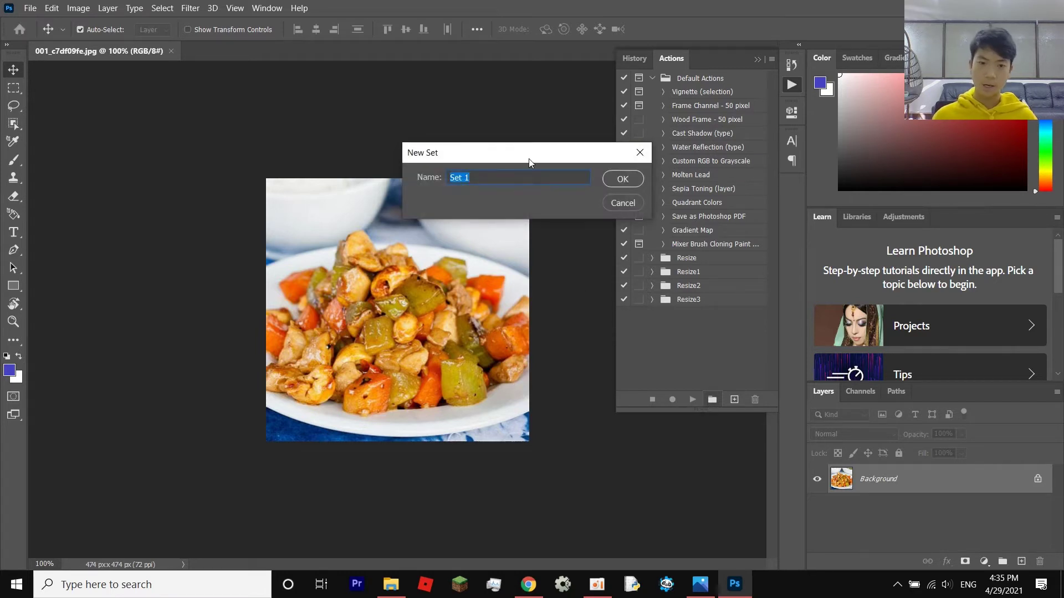
{"action": "type", "text": "Resi"}
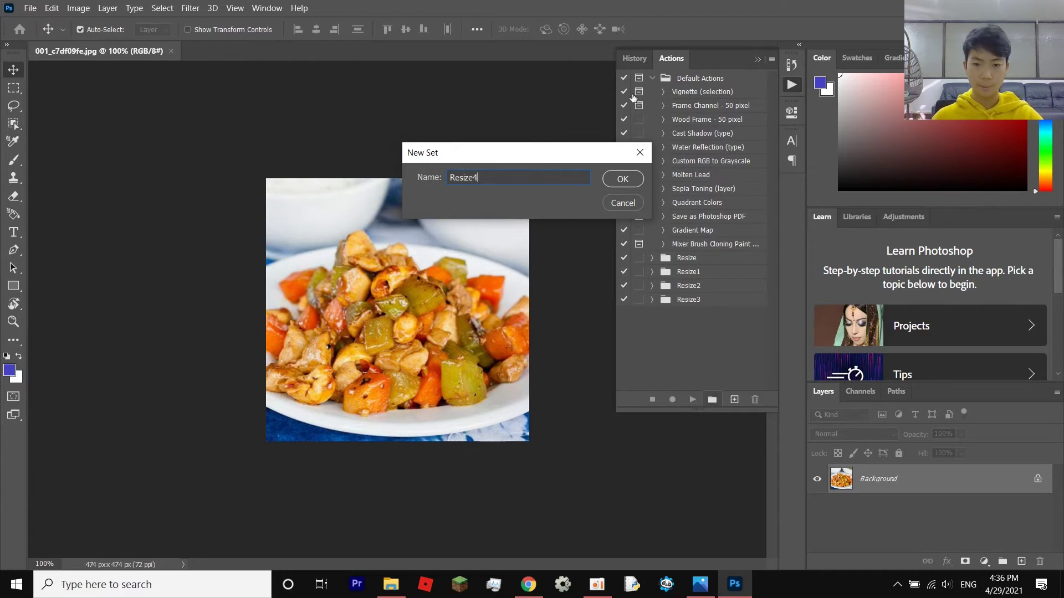
{"action": "type", "text": "ze4"}
{"action": "left_click", "coordinate": [617, 179]}
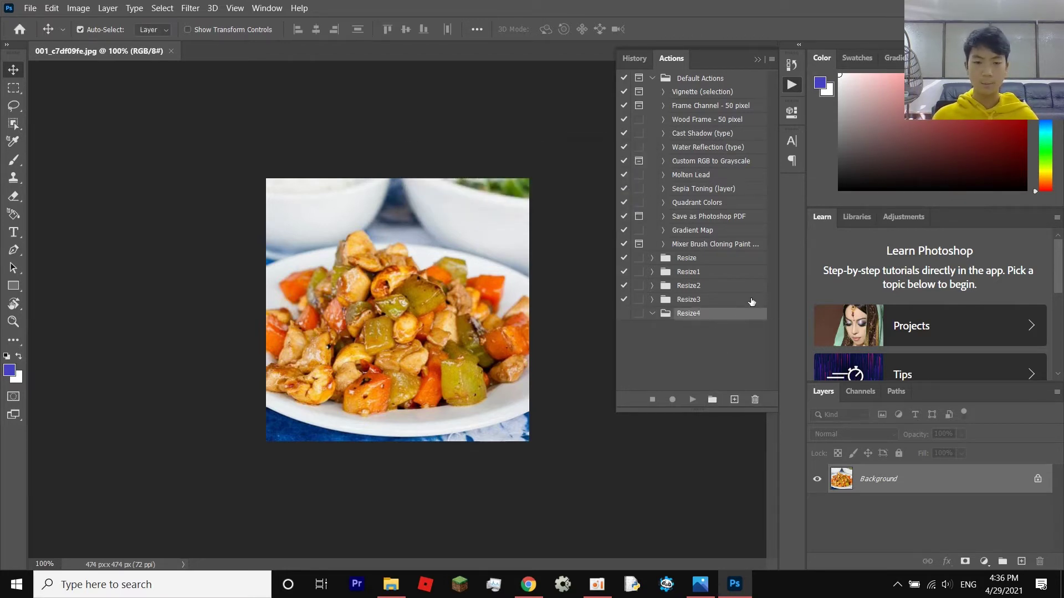
- Start recording a new action named "224px" in the Resize4 set
{"action": "left_click", "coordinate": [734, 400]}
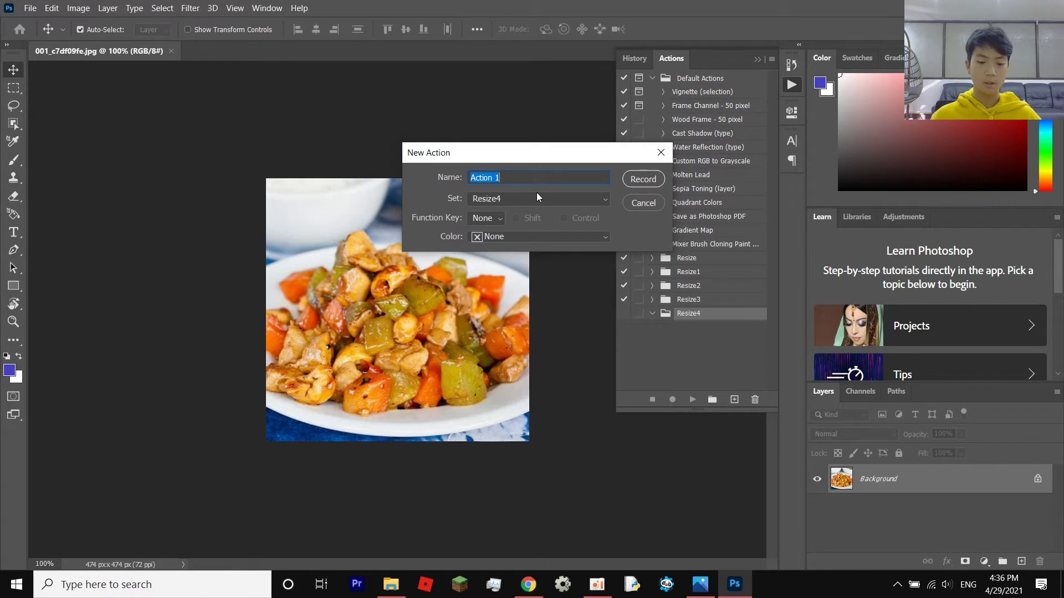
{"action": "type", "text": "244"}
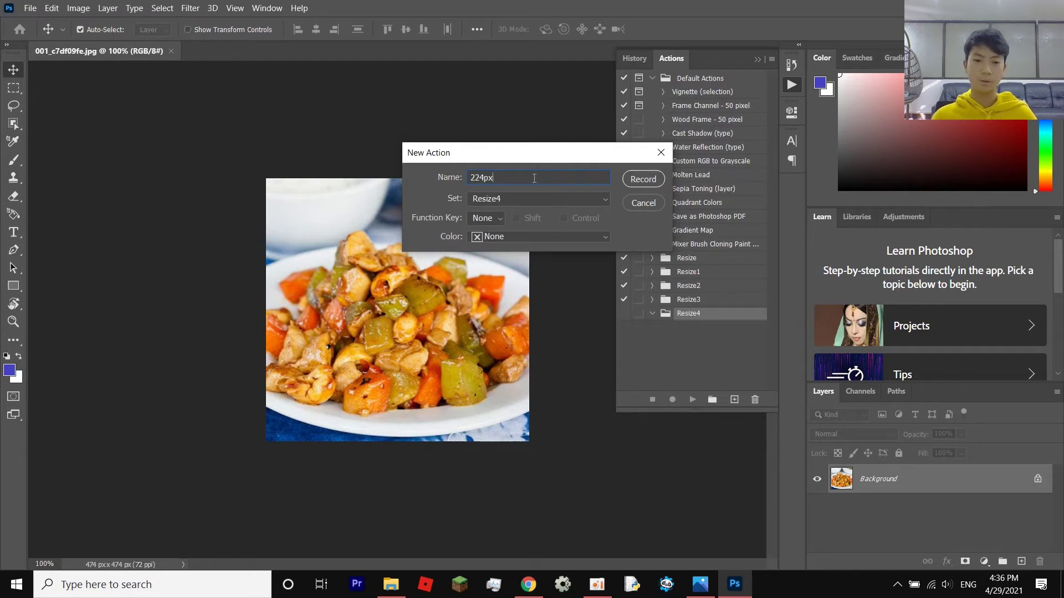
{"action": "left_click", "coordinate": [644, 179]}
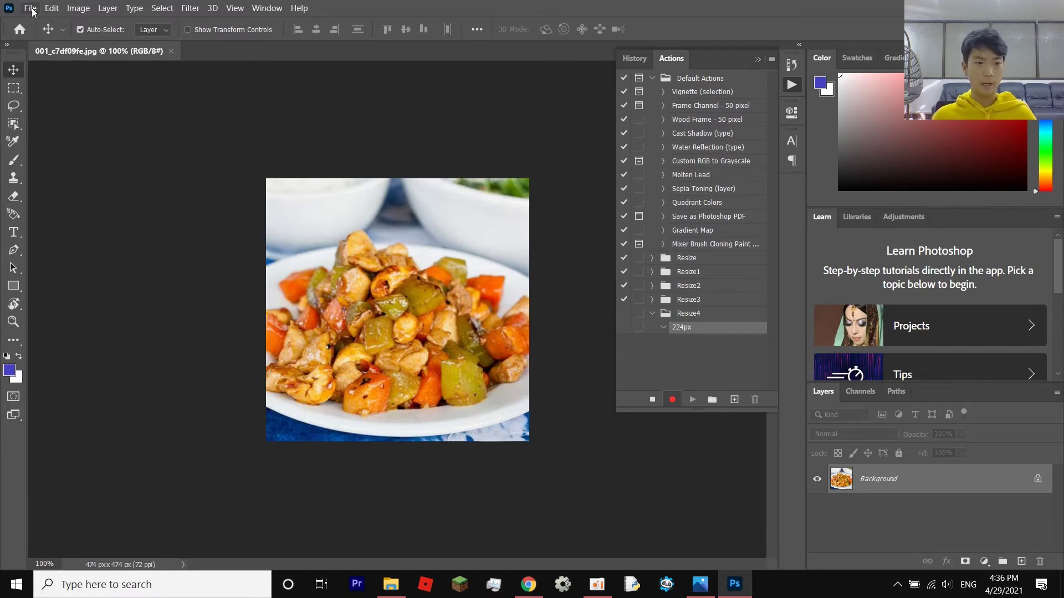
- Resize the dish image to a width of 224 pixels and a height of 224 pixels
{"action": "left_click", "coordinate": [78, 8]}
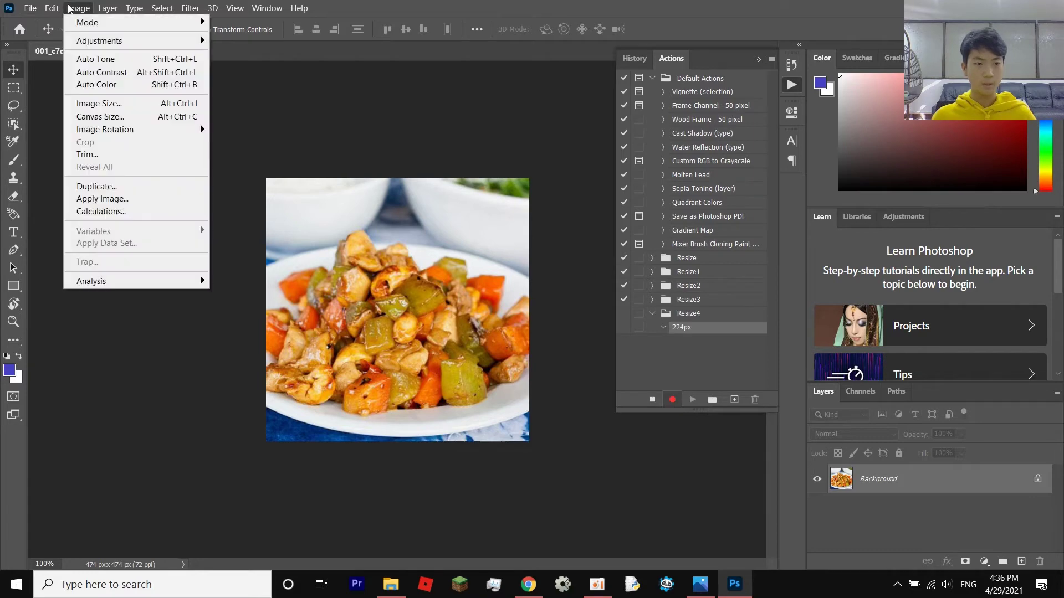
{"action": "left_click", "coordinate": [121, 106]}
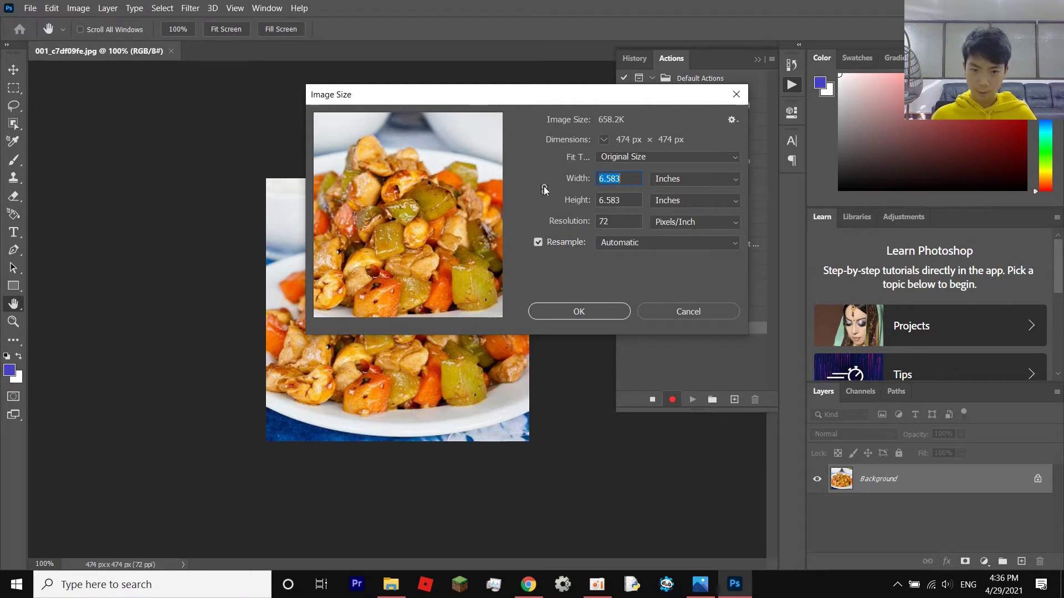
{"action": "left_click", "coordinate": [669, 180]}
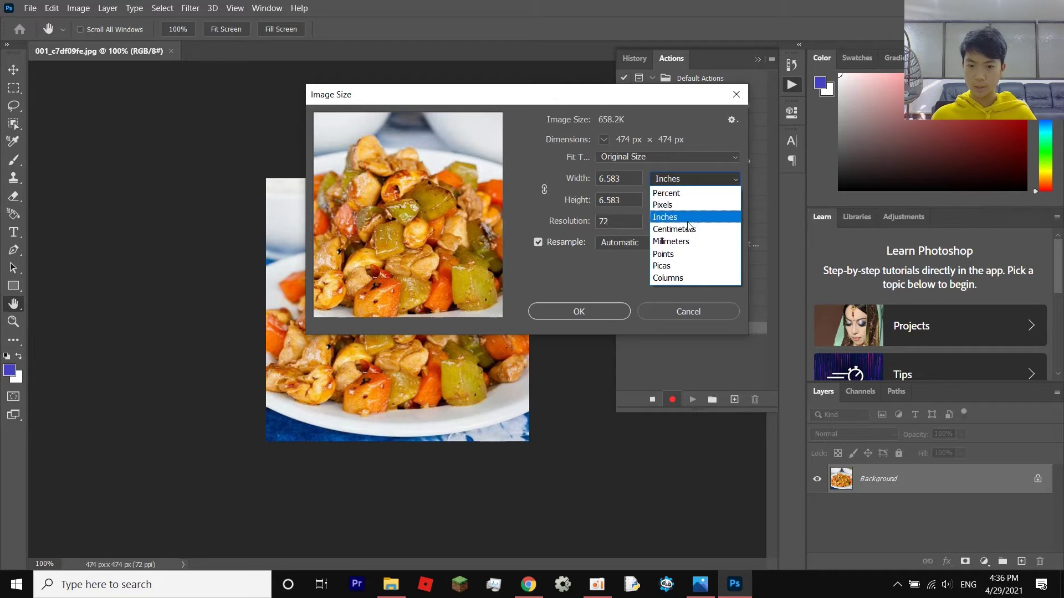
{"action": "left_click", "coordinate": [680, 205]}
{"action": "double_click", "coordinate": [621, 182]}
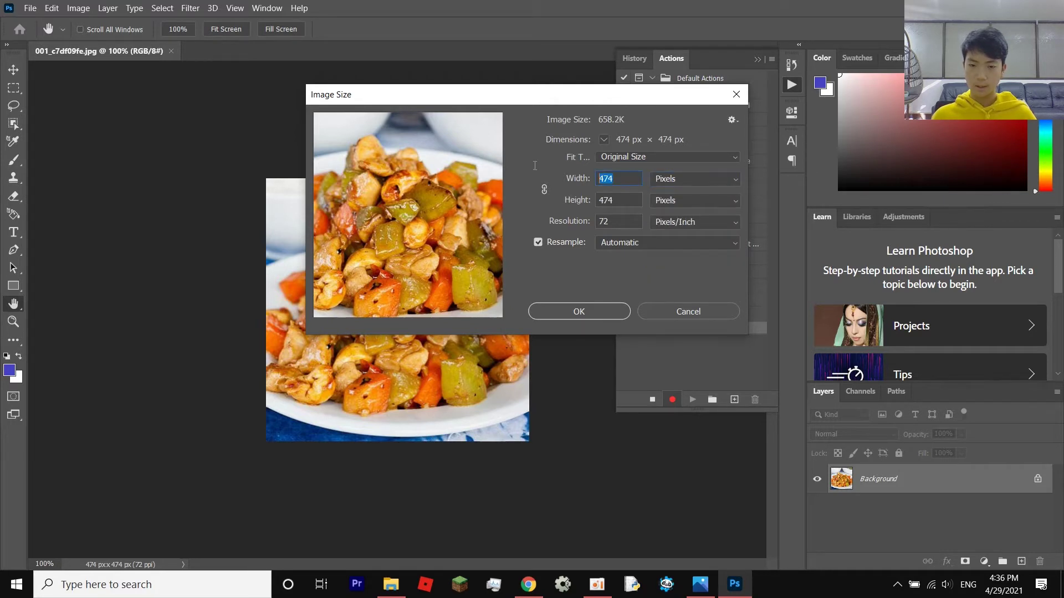
{"action": "type", "text": "224"}
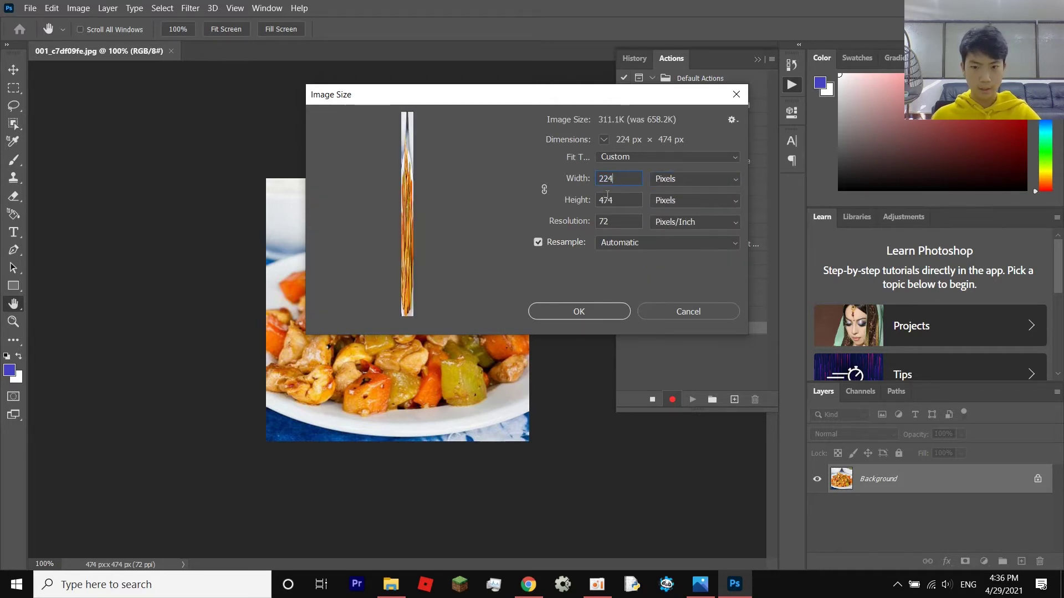
{"action": "key", "text": "Tab"}
{"action": "type", "text": "224"}
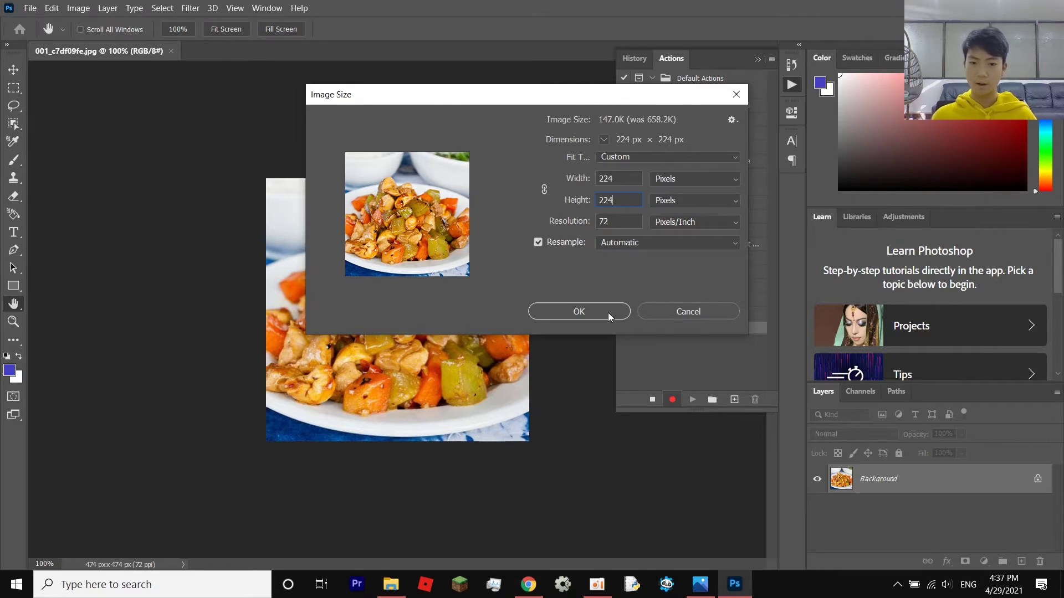
{"action": "left_click", "coordinate": [579, 312]}
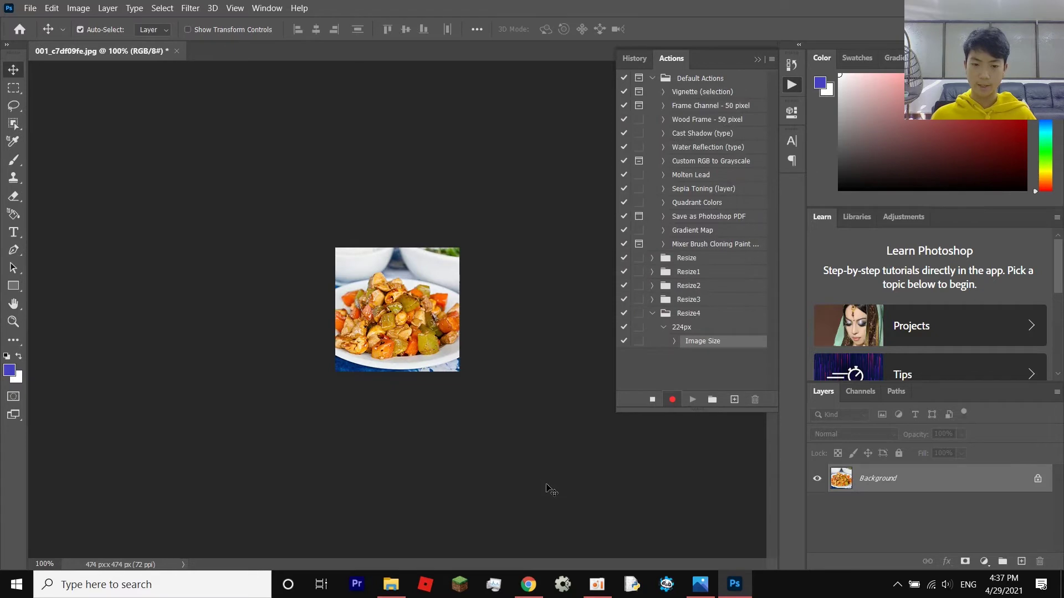
- Save the resized image on the computer as a JPEG in DATA (D:) with quality 10 and stop recording the action
{"action": "left_click", "coordinate": [31, 12]}
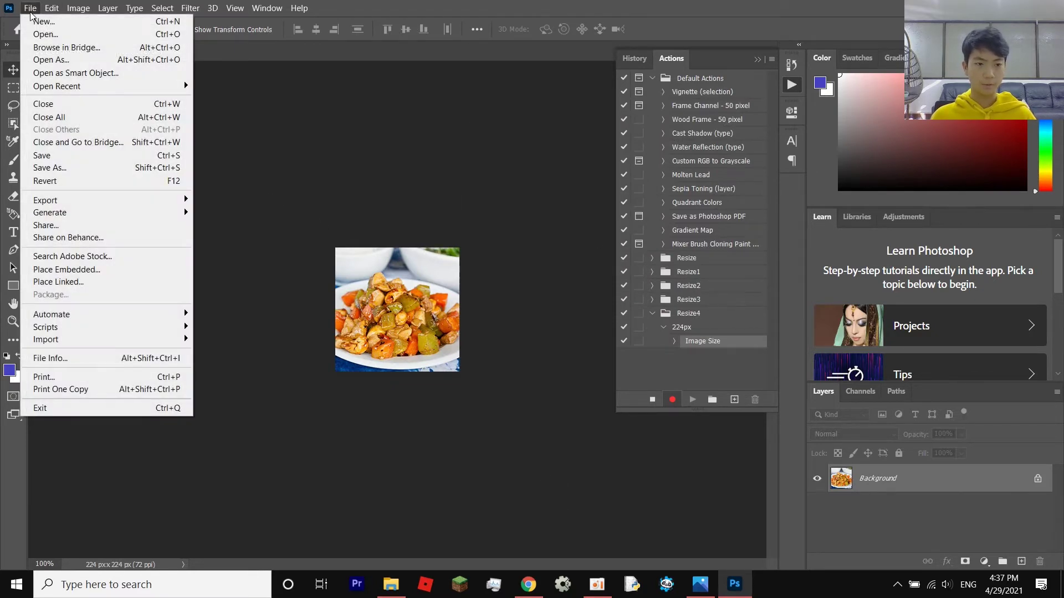
{"action": "left_click", "coordinate": [61, 168]}
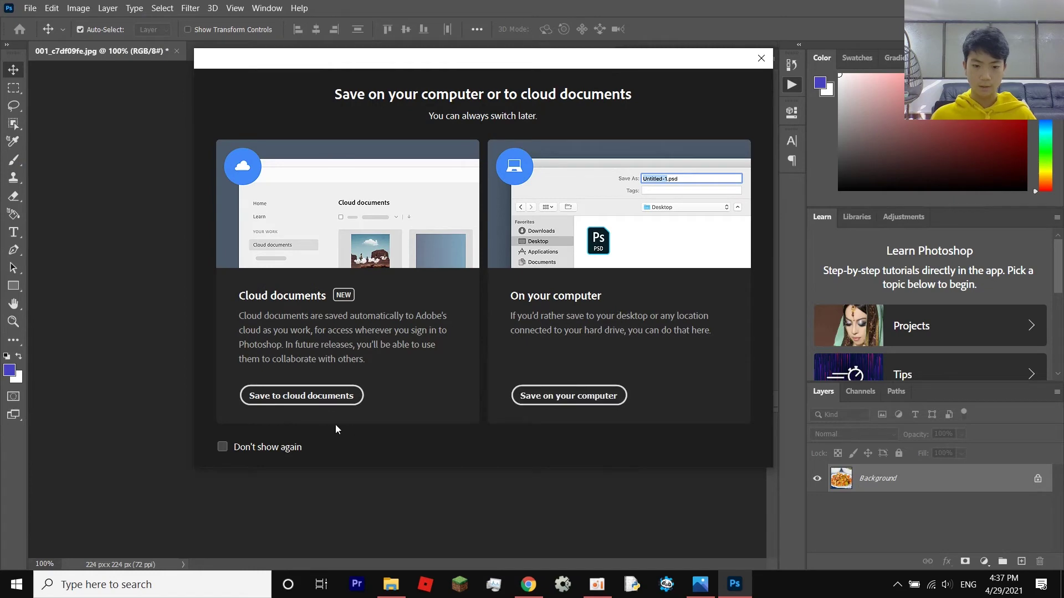
{"action": "left_click", "coordinate": [548, 406]}
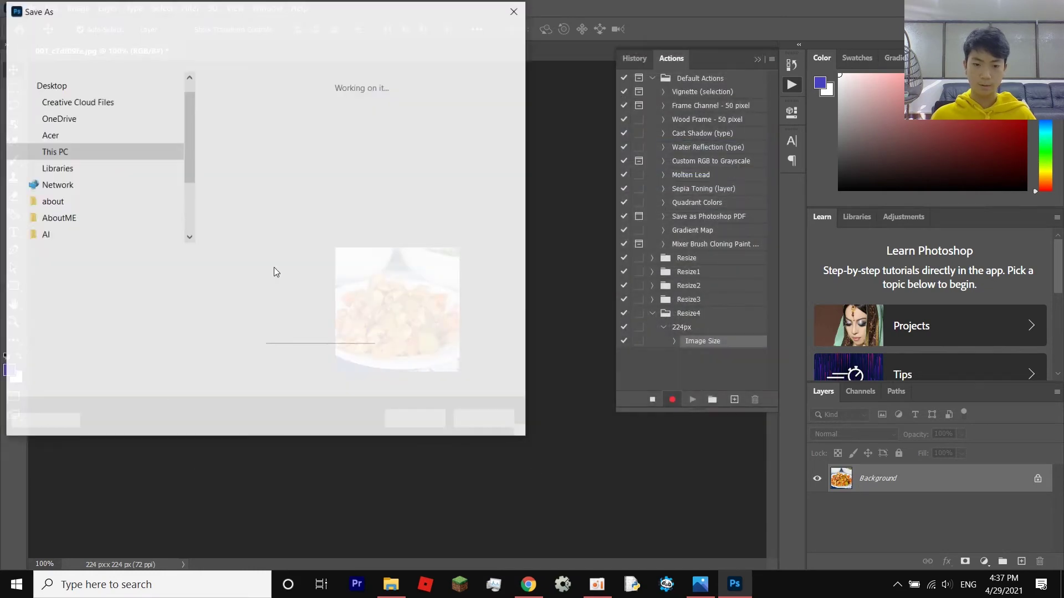
{"action": "scroll", "coordinate": [172, 175], "scroll_direction": "up", "scroll_amount": 3}
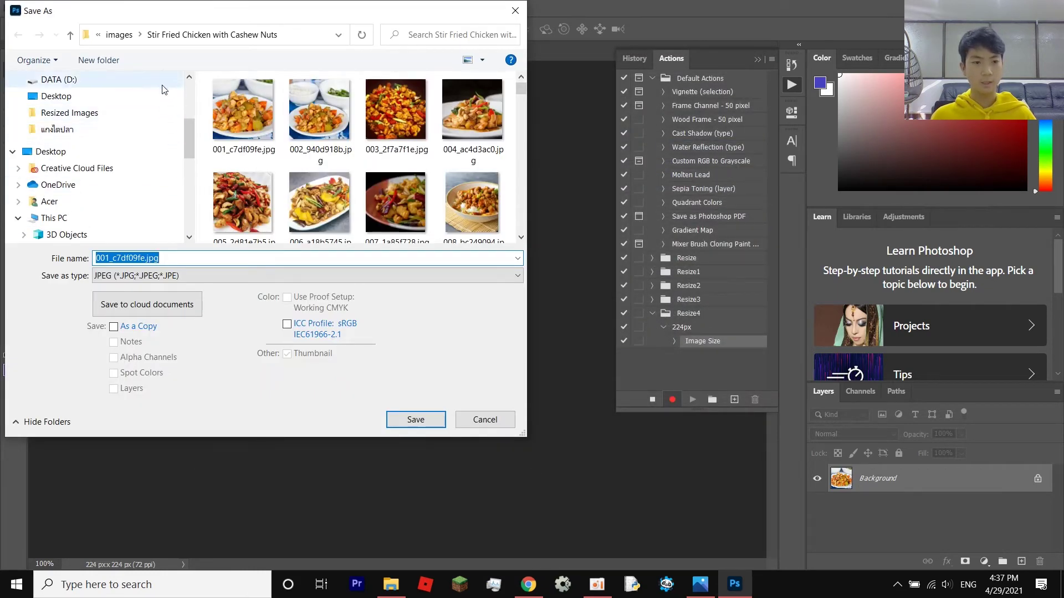
{"action": "scroll", "coordinate": [94, 102], "scroll_direction": "up", "scroll_amount": 3}
{"action": "left_click", "coordinate": [97, 125]}
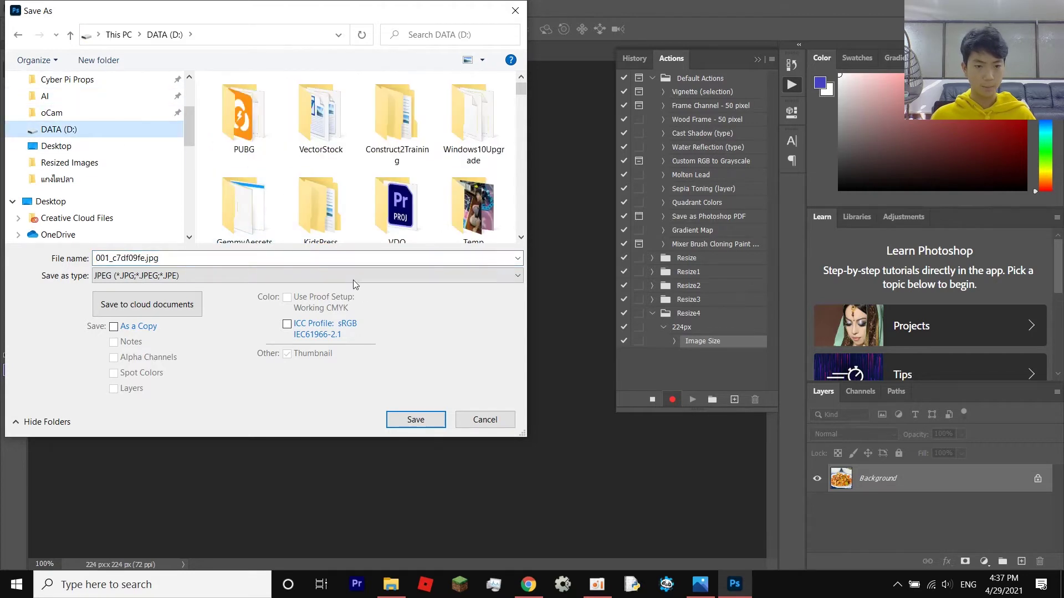
{"action": "left_click", "coordinate": [416, 420]}
{"action": "left_click", "coordinate": [563, 293]}
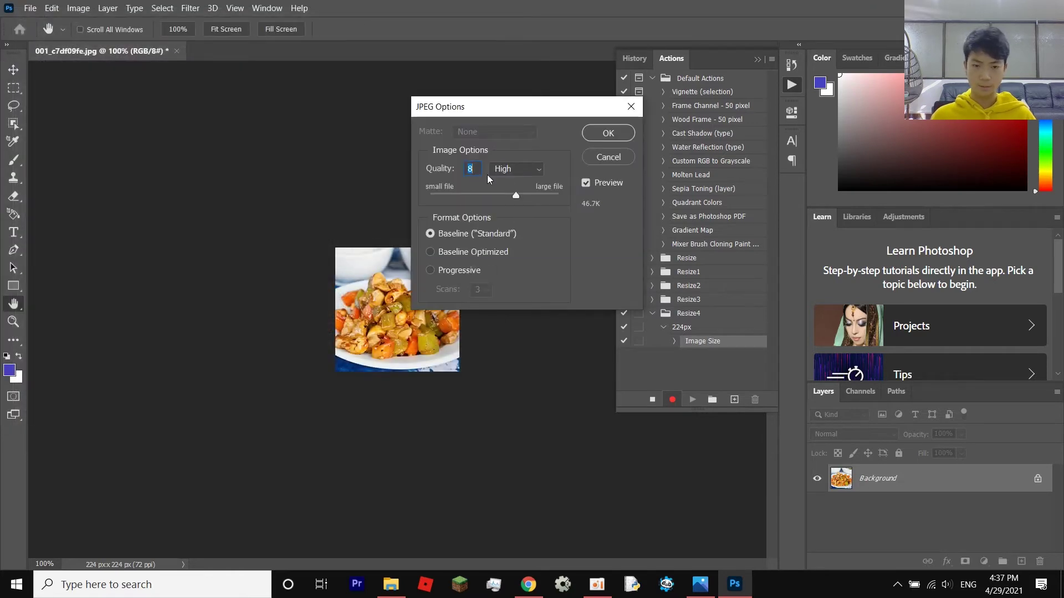
{"action": "type", "text": "10"}
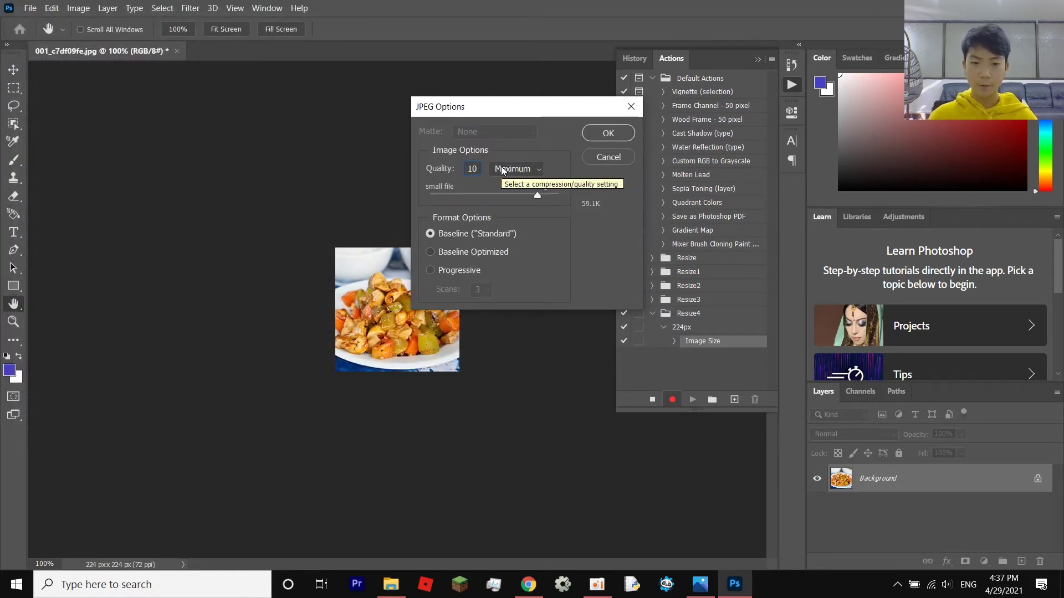
{"action": "left_click", "coordinate": [609, 134]}
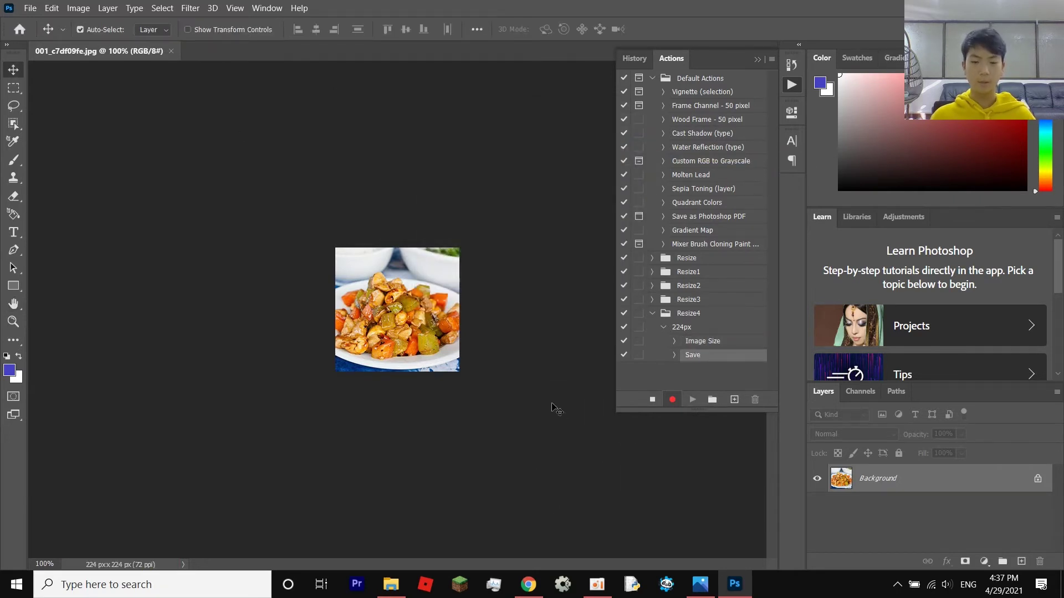
{"action": "left_click", "coordinate": [651, 399]}
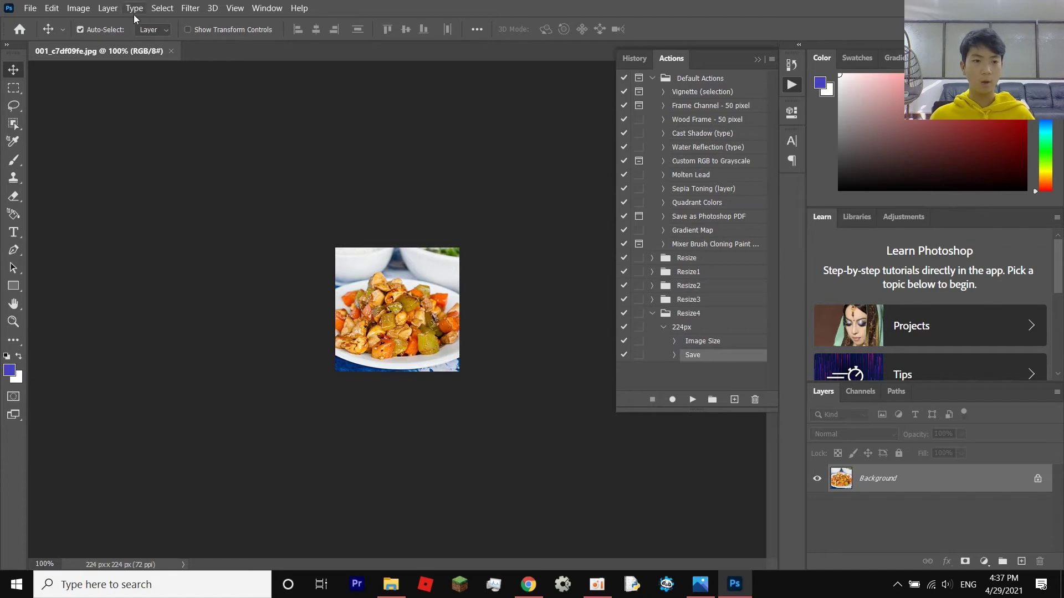
- Set up a batch process for the 224px action of the Resize4 set with a folder as the destination type
{"action": "left_click", "coordinate": [31, 8]}
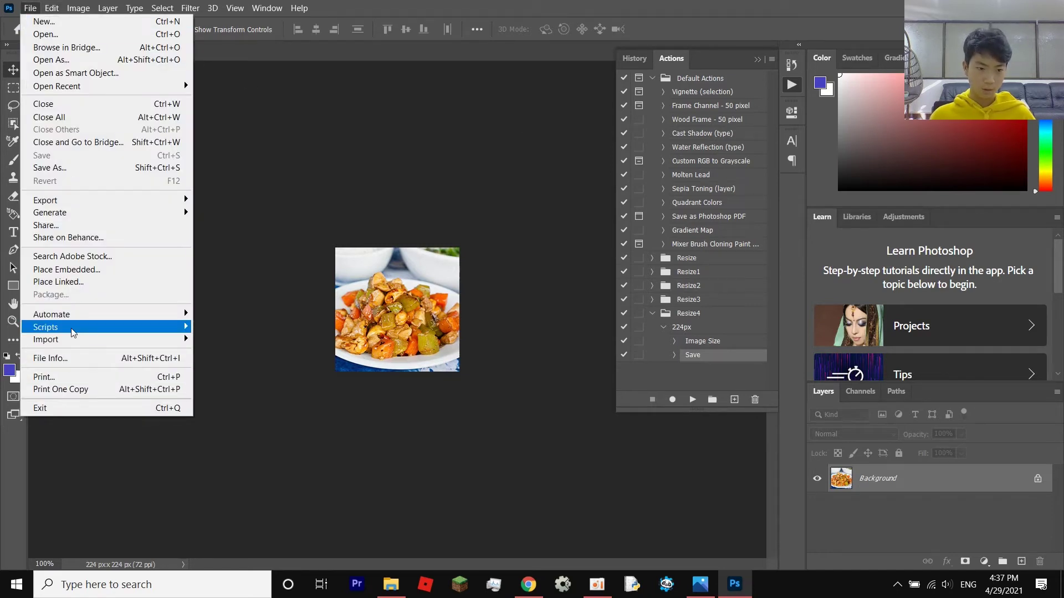
{"action": "mouse_move", "coordinate": [115, 321]}
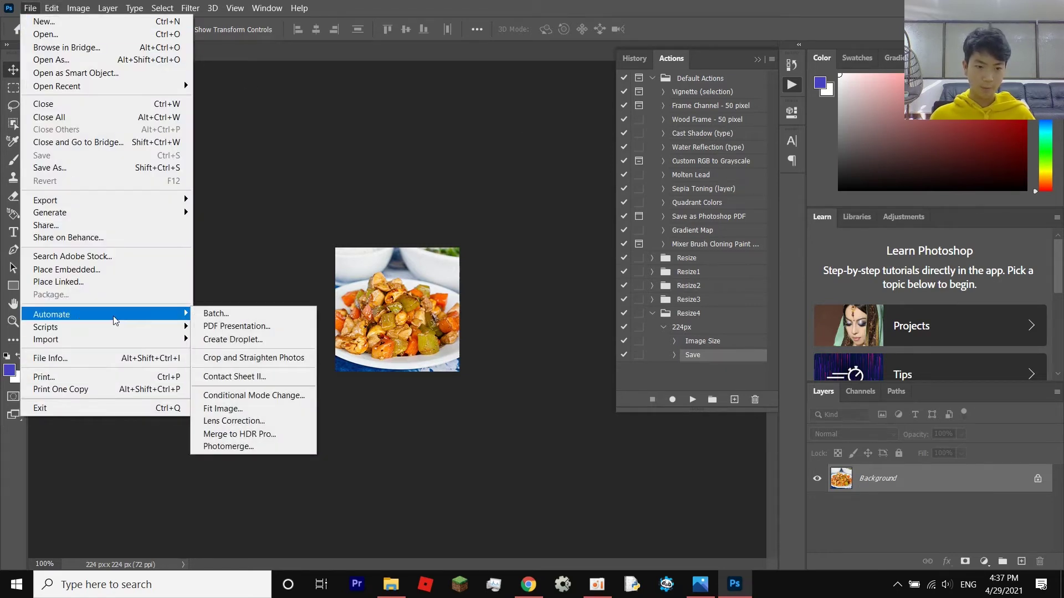
{"action": "left_click", "coordinate": [278, 319]}
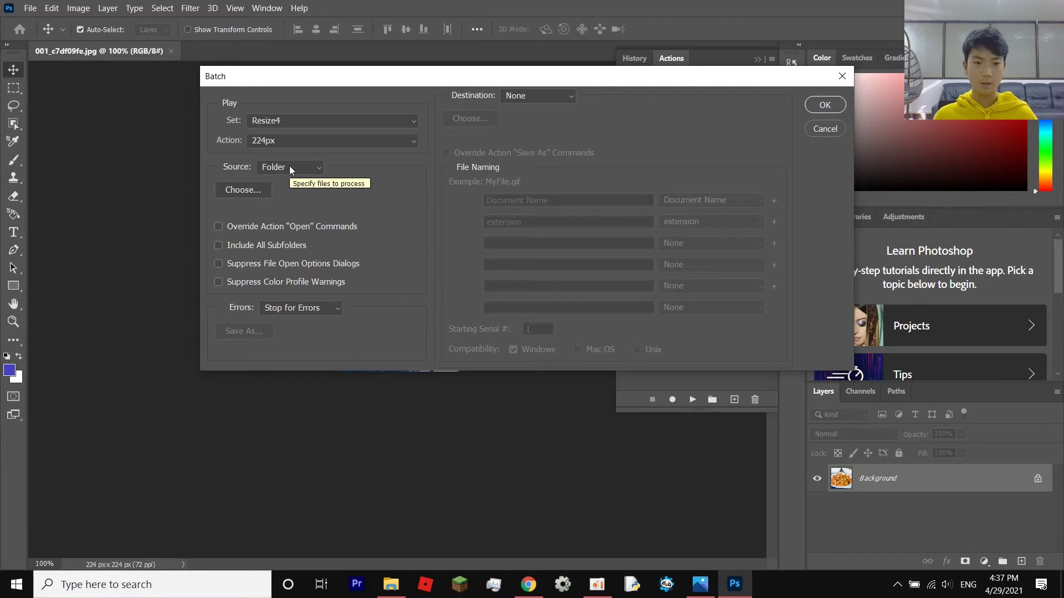
{"action": "left_click", "coordinate": [537, 96]}
{"action": "left_click", "coordinate": [521, 133]}
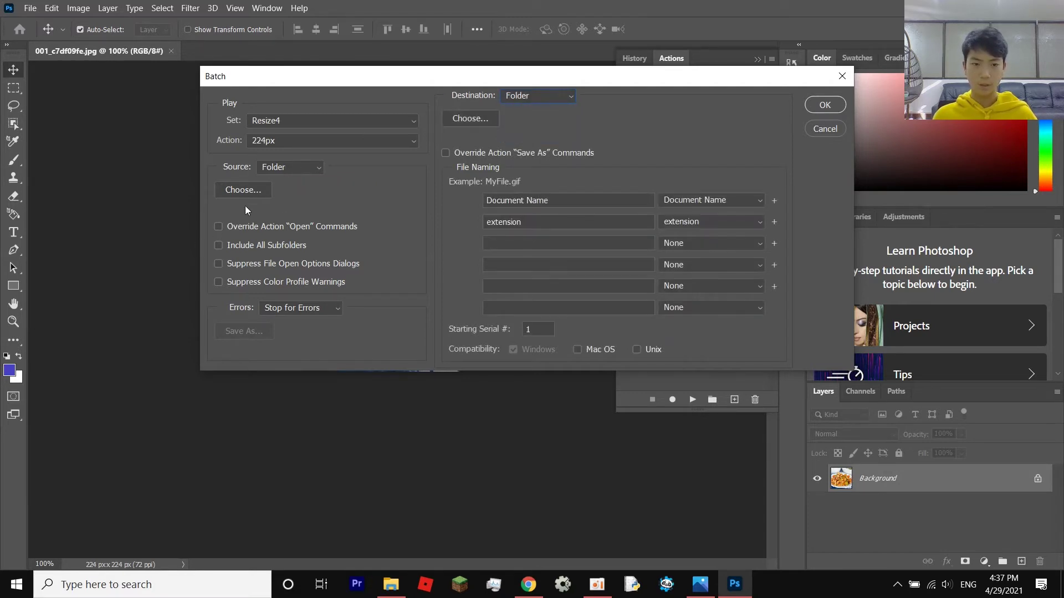
- Choose D:\images\Stir Fried Chicken with Cashew Nuts as the batch source, and suppress file open options dialogs and color profile warnings
{"action": "left_click", "coordinate": [251, 192]}
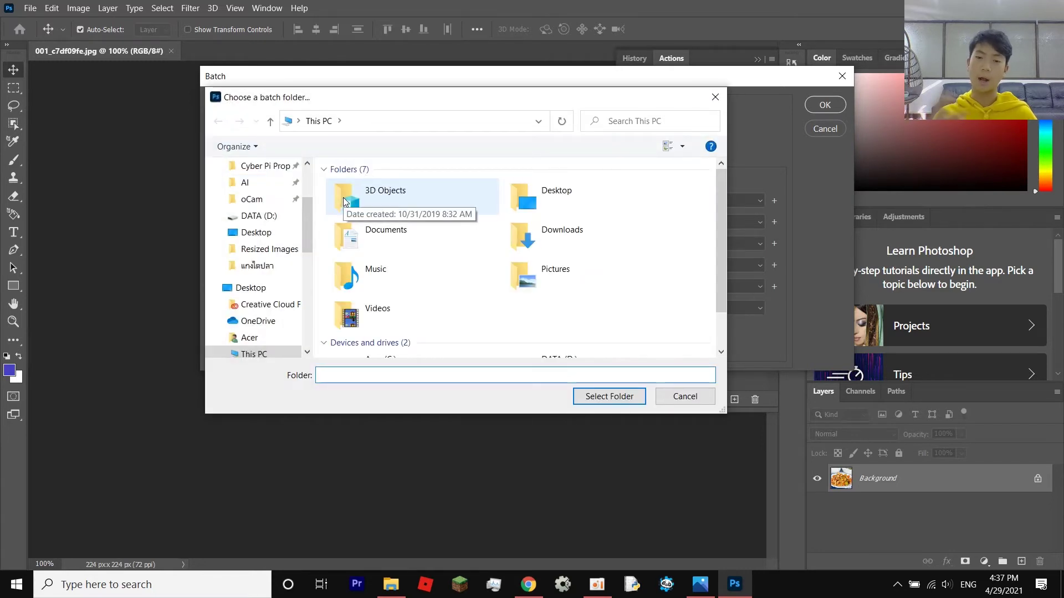
{"action": "left_click", "coordinate": [278, 267]}
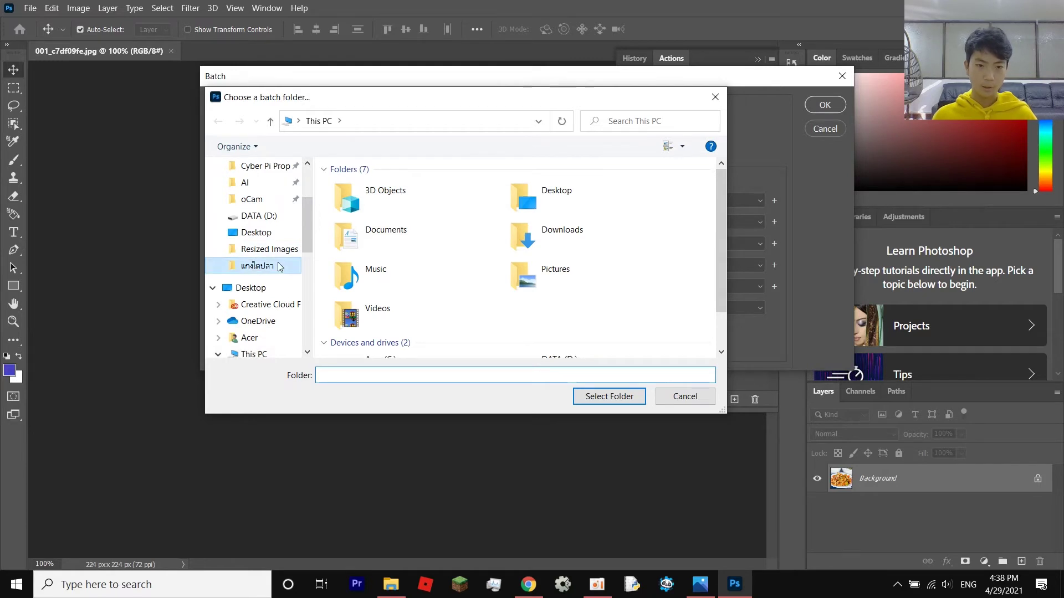
{"action": "left_click", "coordinate": [351, 120]}
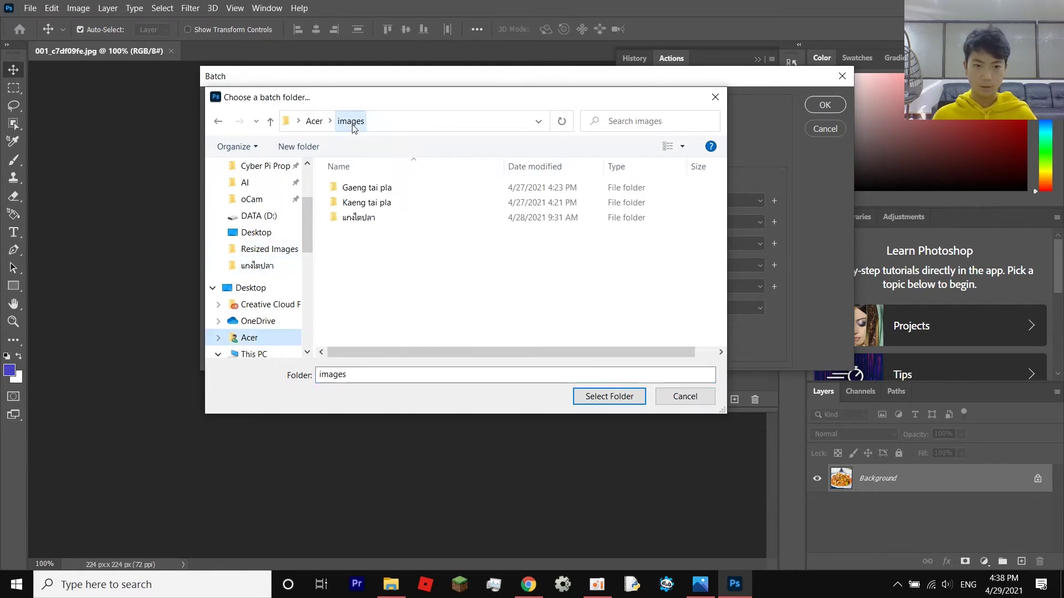
{"action": "left_click", "coordinate": [314, 121]}
{"action": "scroll", "coordinate": [247, 222], "scroll_direction": "up", "scroll_amount": 2}
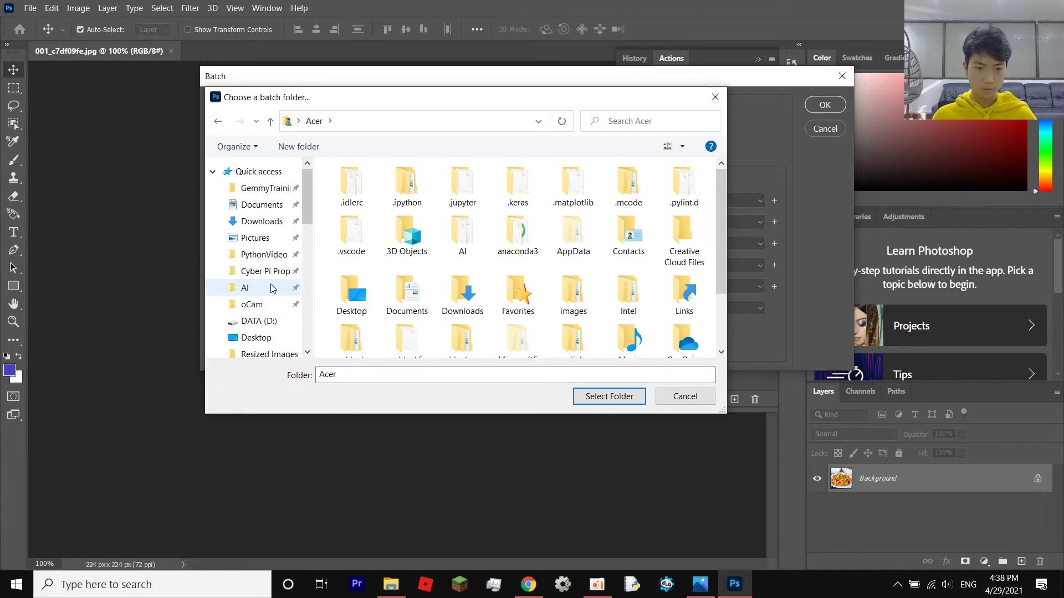
{"action": "left_click", "coordinate": [256, 323]}
{"action": "scroll", "coordinate": [493, 212], "scroll_direction": "down", "scroll_amount": 1}
{"action": "scroll", "coordinate": [593, 216], "scroll_direction": "up", "scroll_amount": 1}
{"action": "scroll", "coordinate": [685, 220], "scroll_direction": "down", "scroll_amount": 1}
{"action": "scroll", "coordinate": [686, 220], "scroll_direction": "down", "scroll_amount": 1}
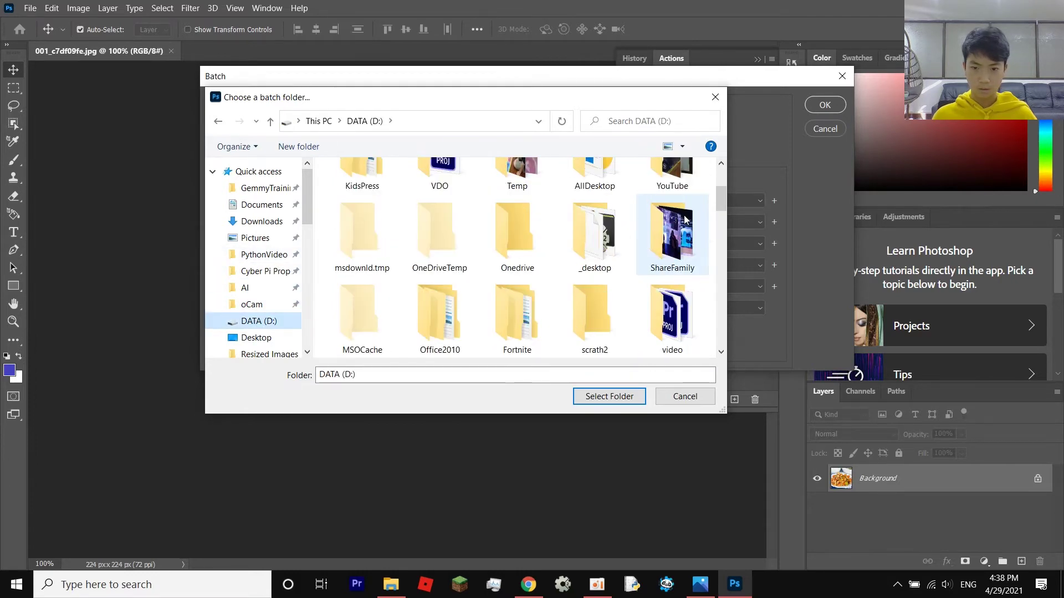
{"action": "scroll", "coordinate": [684, 216], "scroll_direction": "down", "scroll_amount": 3}
{"action": "scroll", "coordinate": [684, 215], "scroll_direction": "down", "scroll_amount": 2}
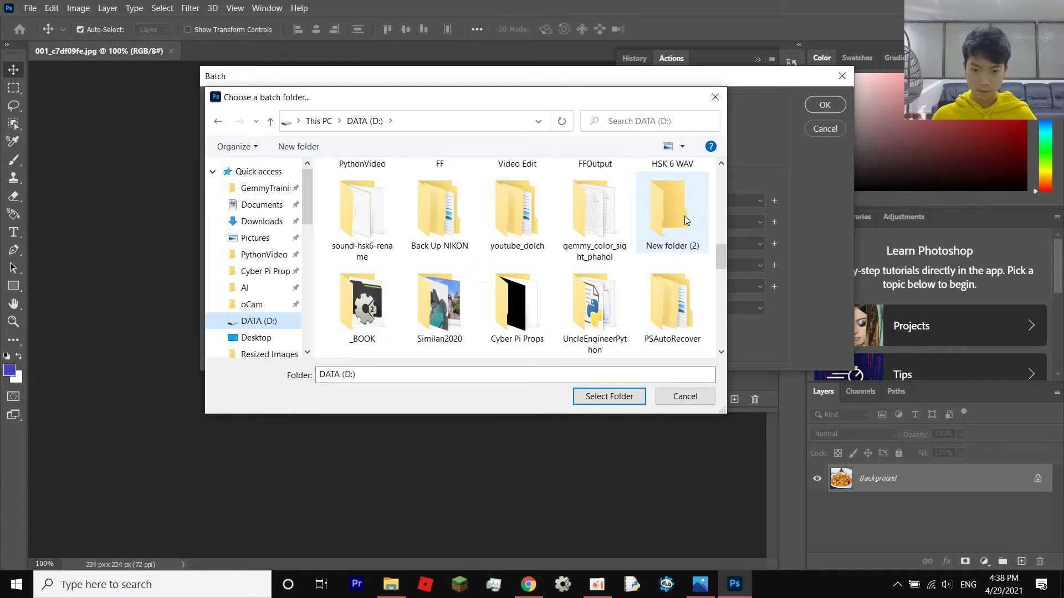
{"action": "scroll", "coordinate": [681, 220], "scroll_direction": "down", "scroll_amount": 1}
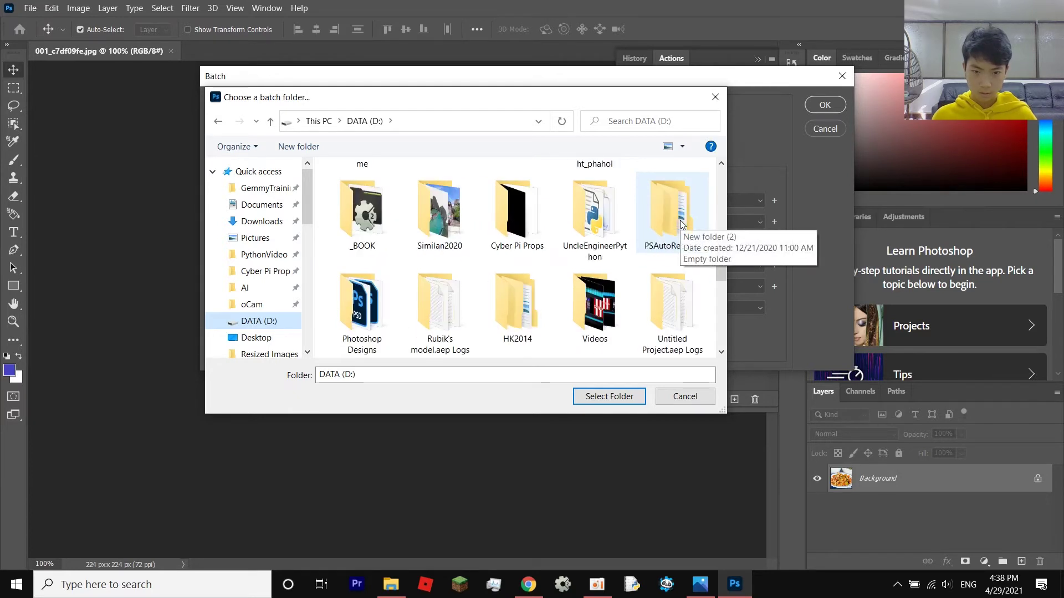
{"action": "scroll", "coordinate": [681, 226], "scroll_direction": "down", "scroll_amount": 1}
{"action": "scroll", "coordinate": [680, 226], "scroll_direction": "down", "scroll_amount": 1}
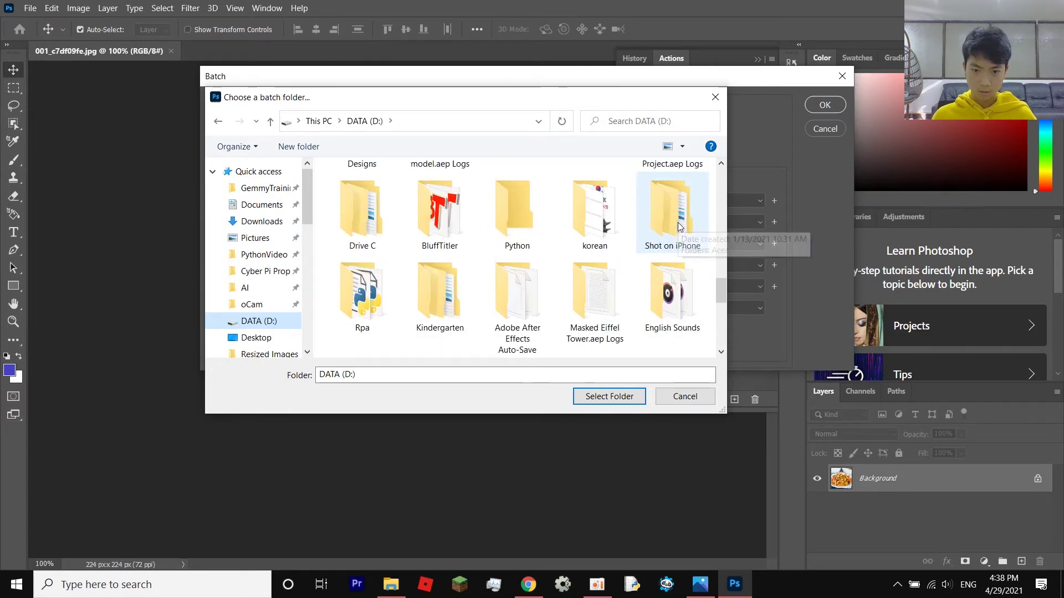
{"action": "scroll", "coordinate": [604, 238], "scroll_direction": "down", "scroll_amount": 1}
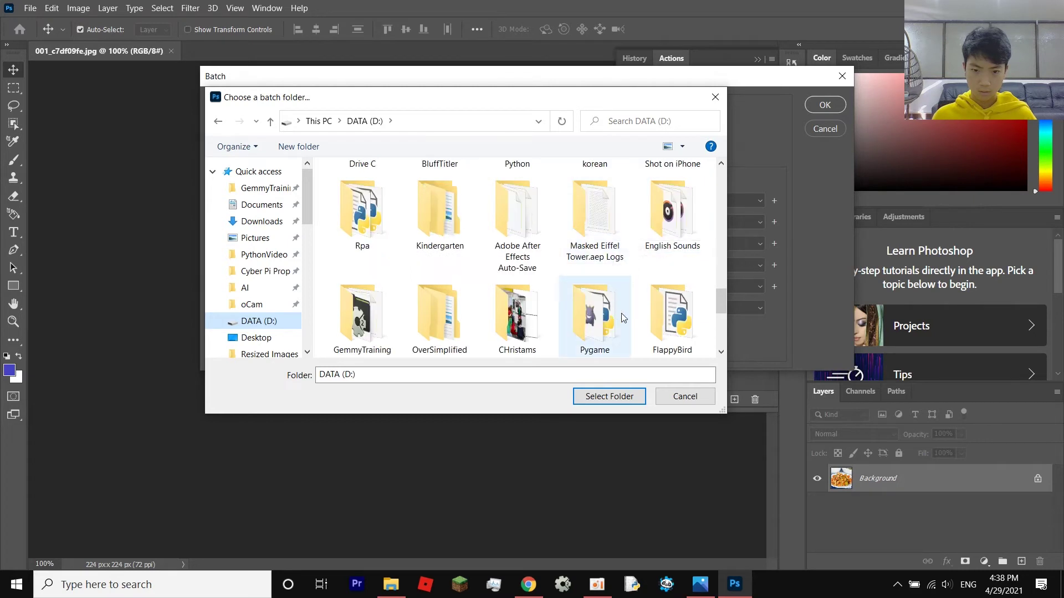
{"action": "scroll", "coordinate": [650, 276], "scroll_direction": "down", "scroll_amount": 1}
{"action": "double_click", "coordinate": [645, 284]}
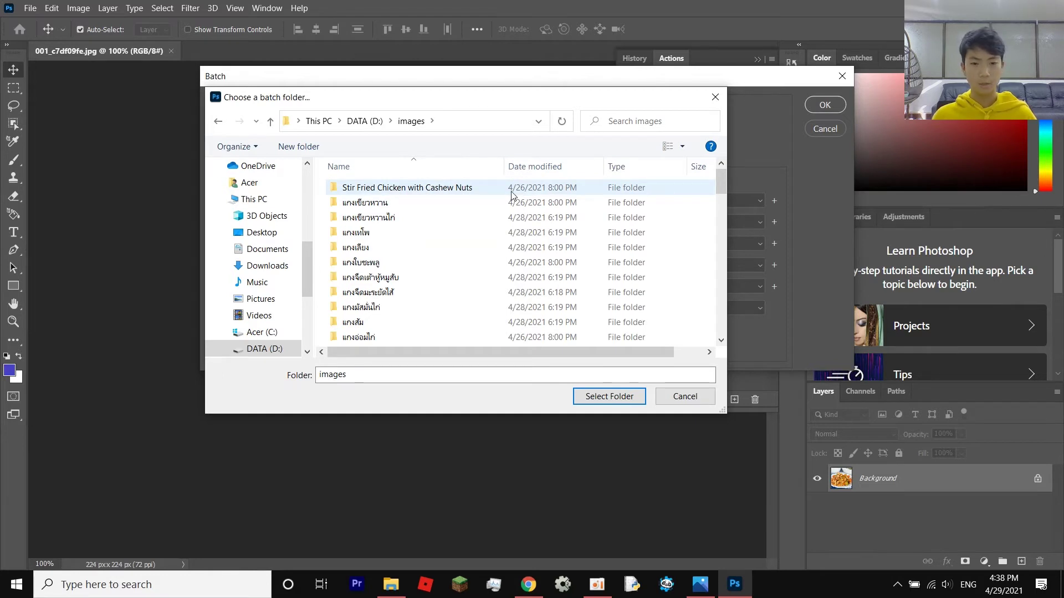
{"action": "double_click", "coordinate": [511, 191]}
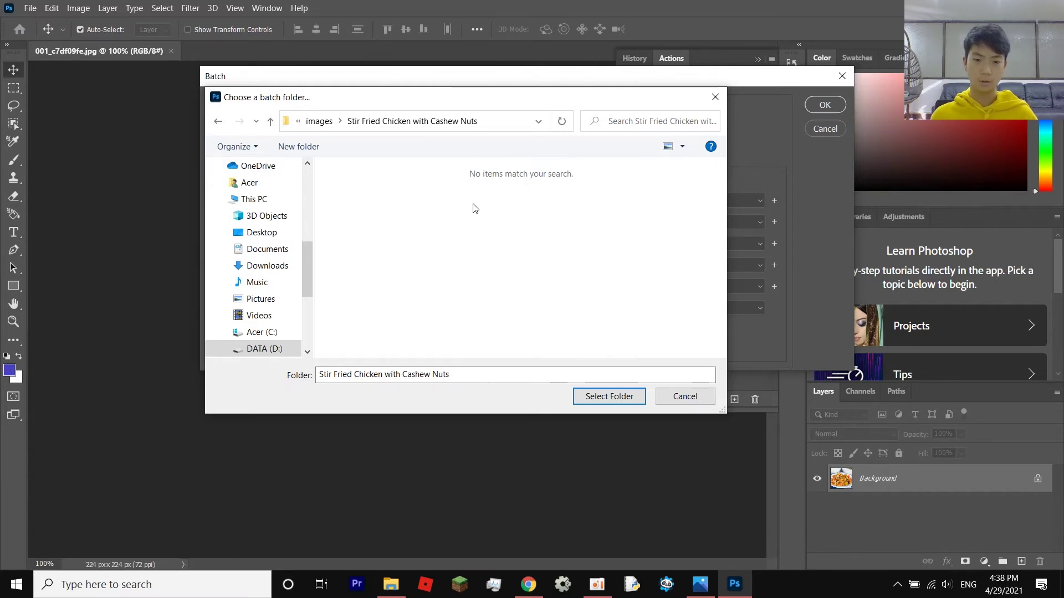
{"action": "left_click", "coordinate": [609, 397]}
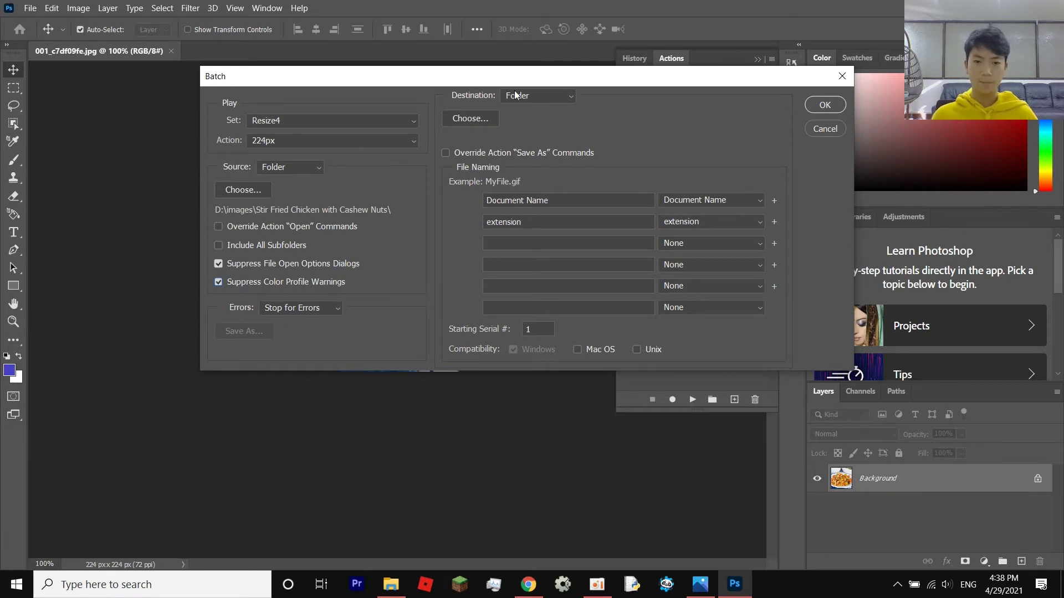
- Create a new folder in DATA (D:) while choosing the batch destination, and try to name it "Resized Images"
{"action": "left_click", "coordinate": [490, 124]}
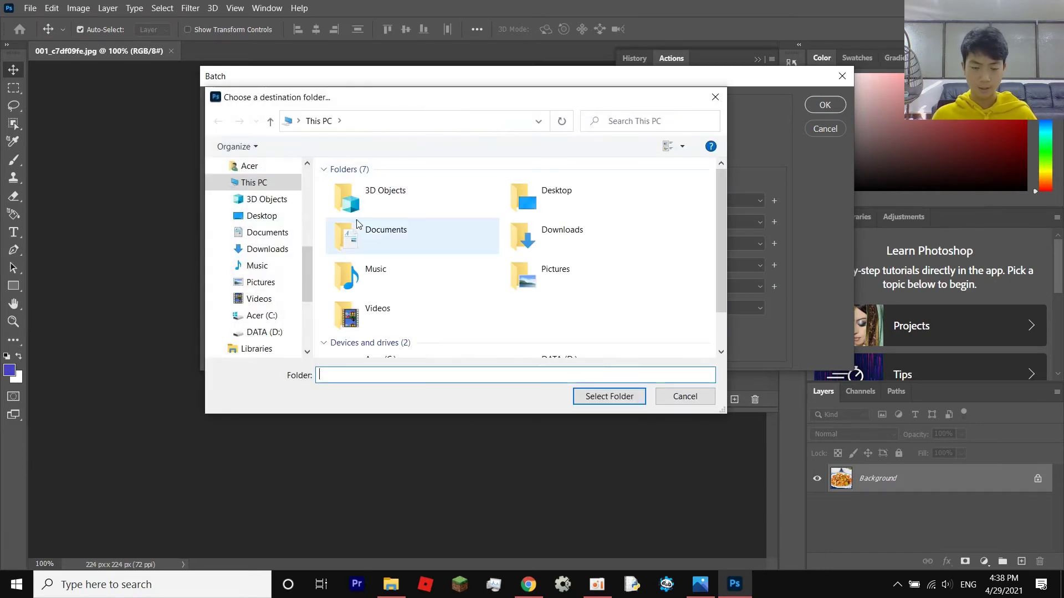
{"action": "scroll", "coordinate": [299, 238], "scroll_direction": "down", "scroll_amount": 1}
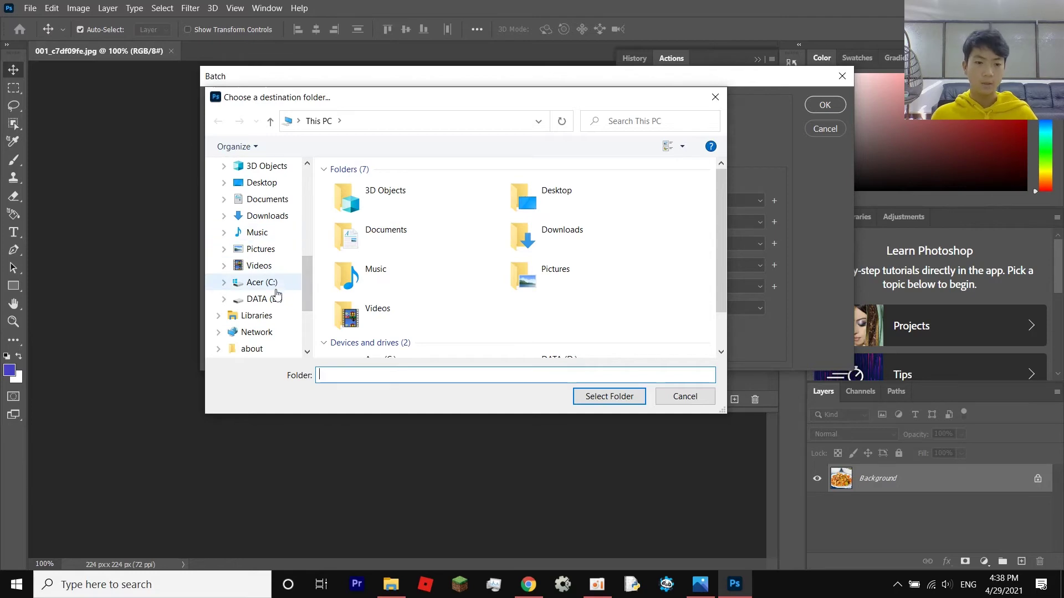
{"action": "left_click", "coordinate": [265, 299]}
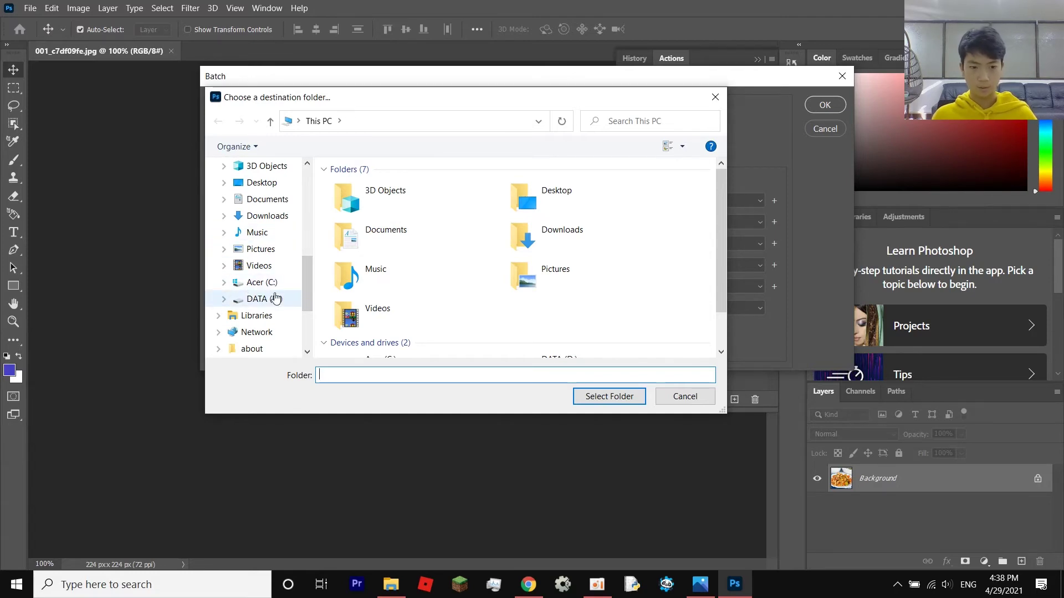
{"action": "scroll", "coordinate": [499, 277], "scroll_direction": "down", "scroll_amount": 6}
{"action": "scroll", "coordinate": [512, 279], "scroll_direction": "down", "scroll_amount": 3}
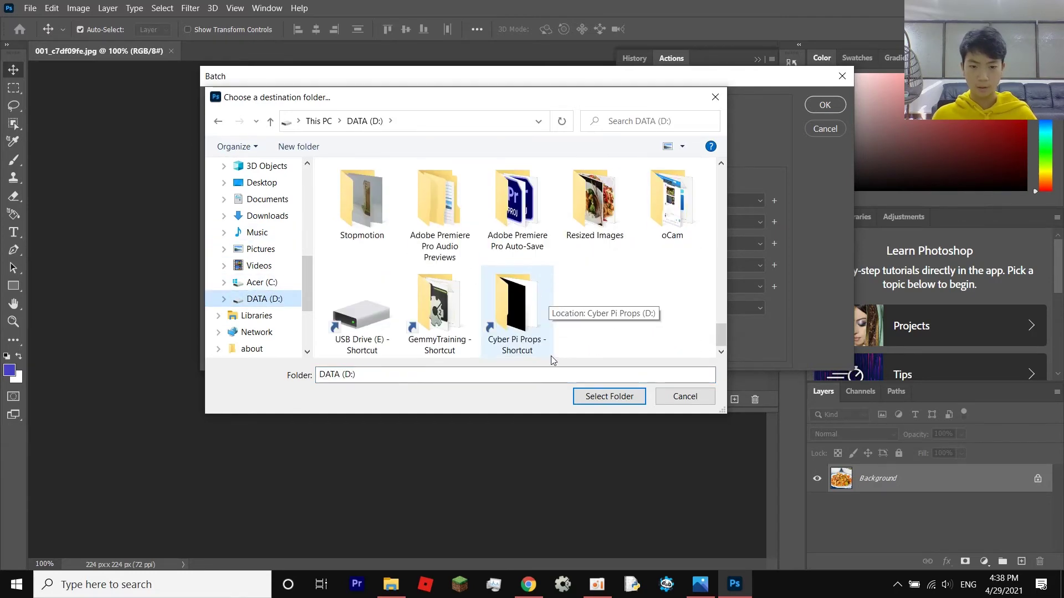
{"action": "right_click", "coordinate": [629, 297]}
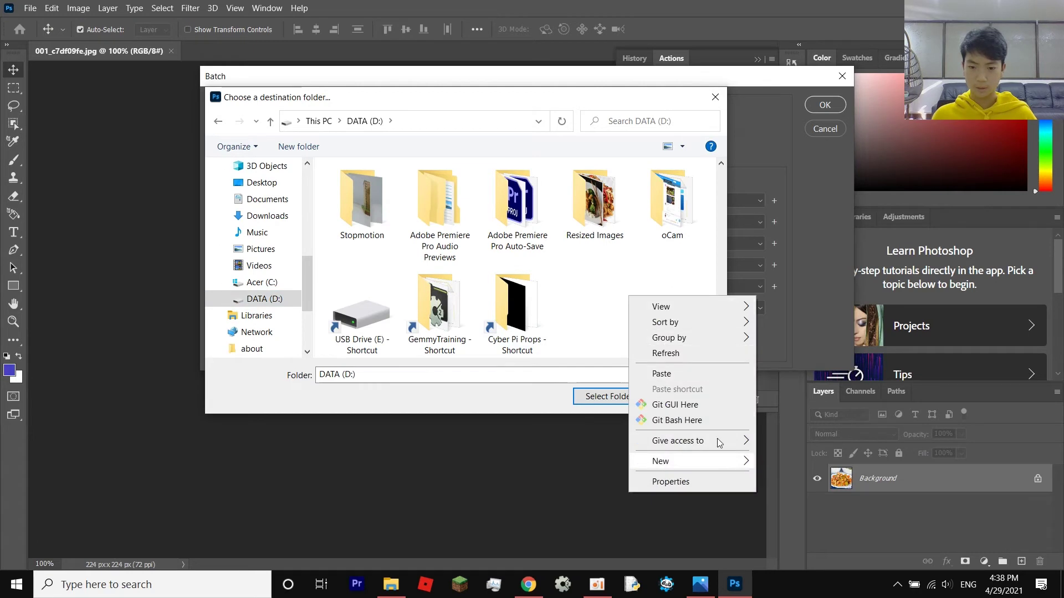
{"action": "mouse_move", "coordinate": [693, 461]}
{"action": "left_click", "coordinate": [780, 328]}
{"action": "type", "text": "Resized Images"}
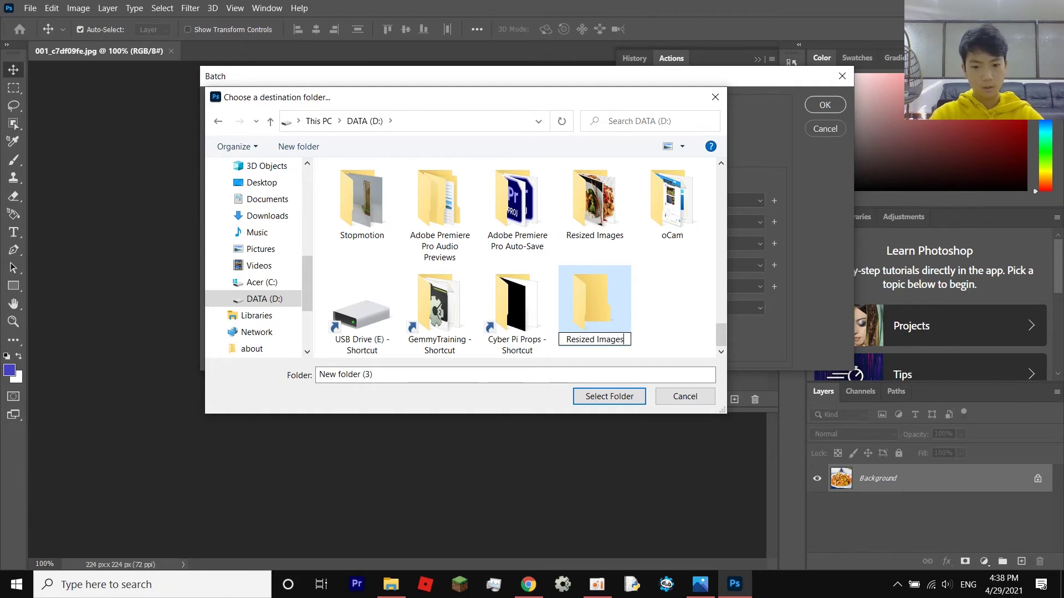
{"action": "left_click", "coordinate": [699, 317]}
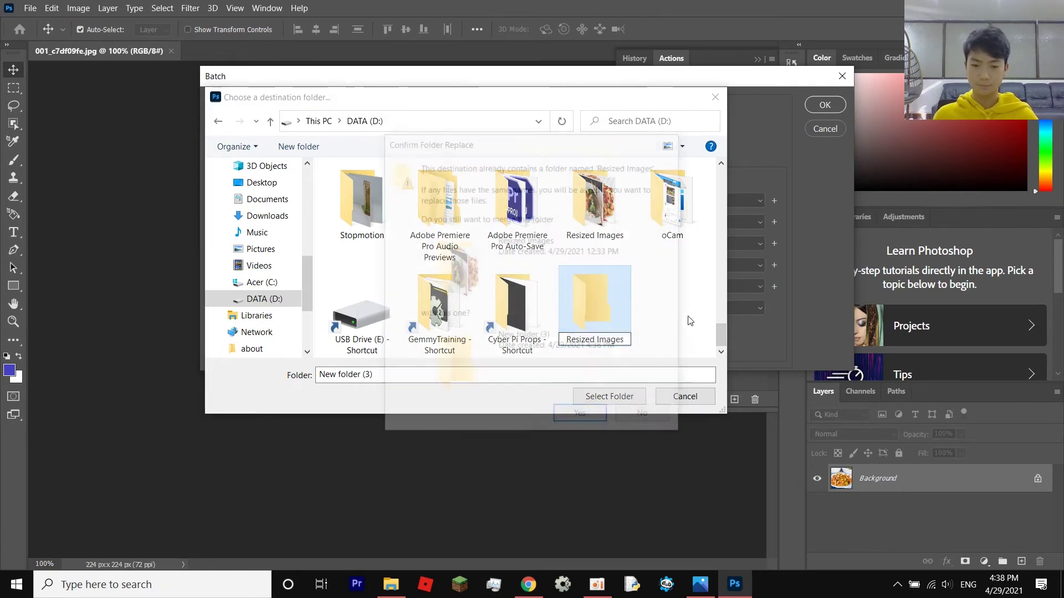
{"action": "left_click", "coordinate": [643, 418]}
- Rename the newly created folder in DATA (D:) as "ResizedImages"
{"action": "right_click", "coordinate": [608, 310]}
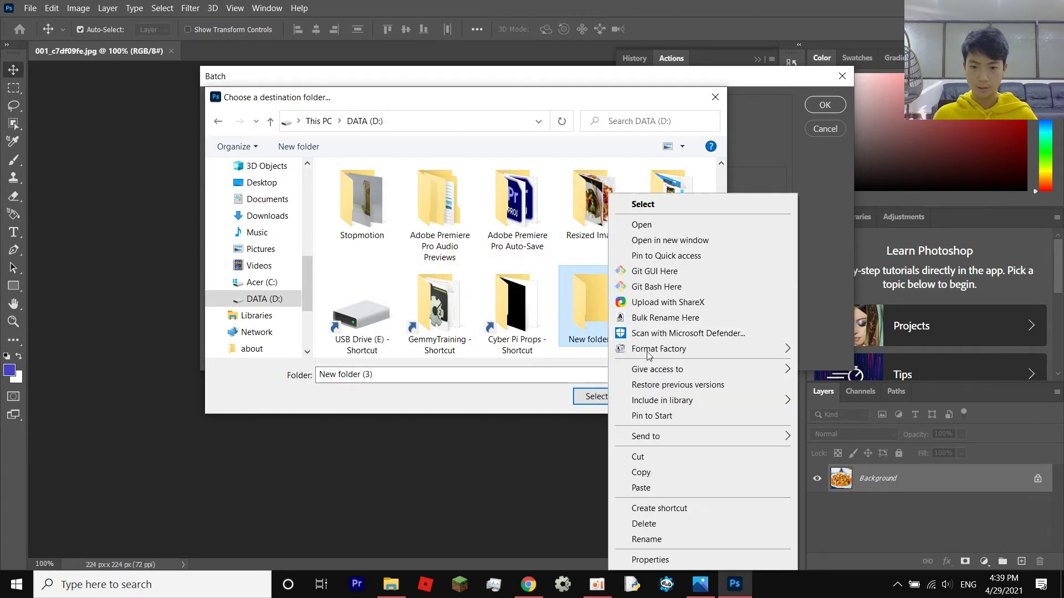
{"action": "left_click", "coordinate": [637, 535]}
{"action": "type", "text": "R"}
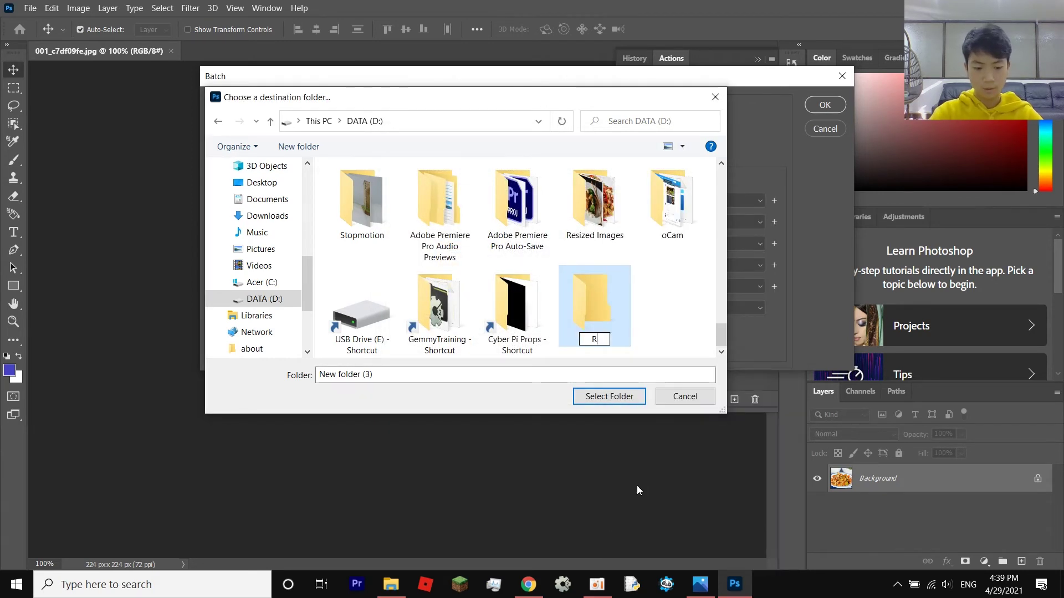
{"action": "type", "text": "esizedImages"}
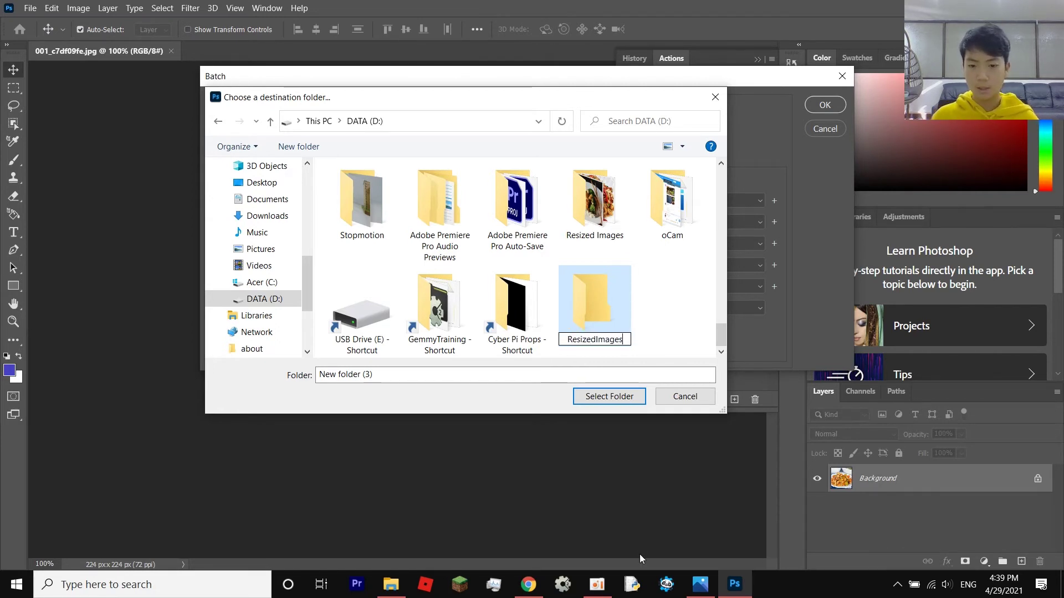
{"action": "key", "text": "Return"}
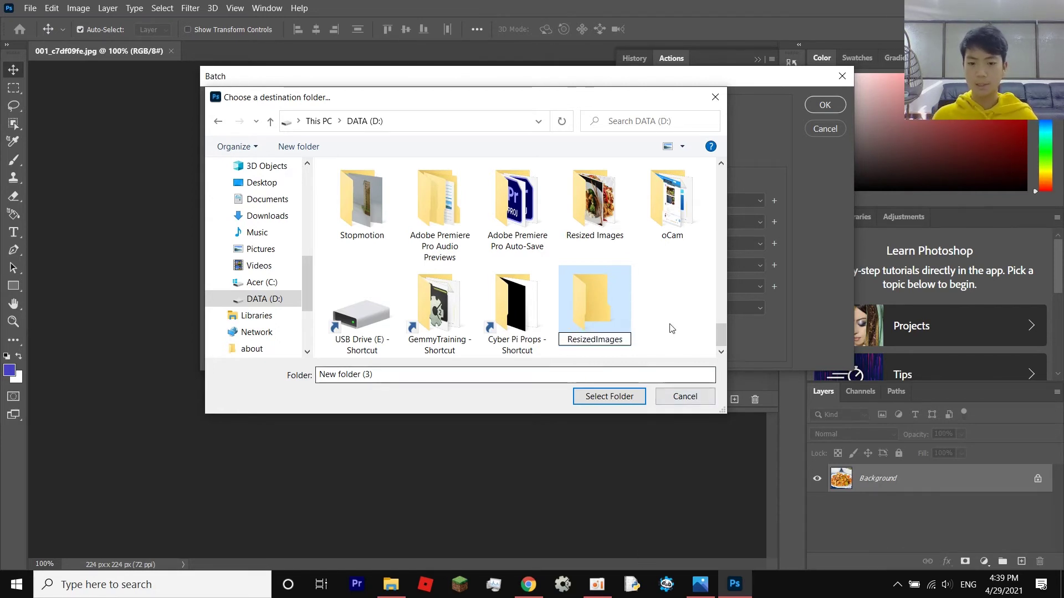
- Choose the ResizedImages folder as the batch destination and override the action's "Save As" commands
{"action": "double_click", "coordinate": [603, 299]}
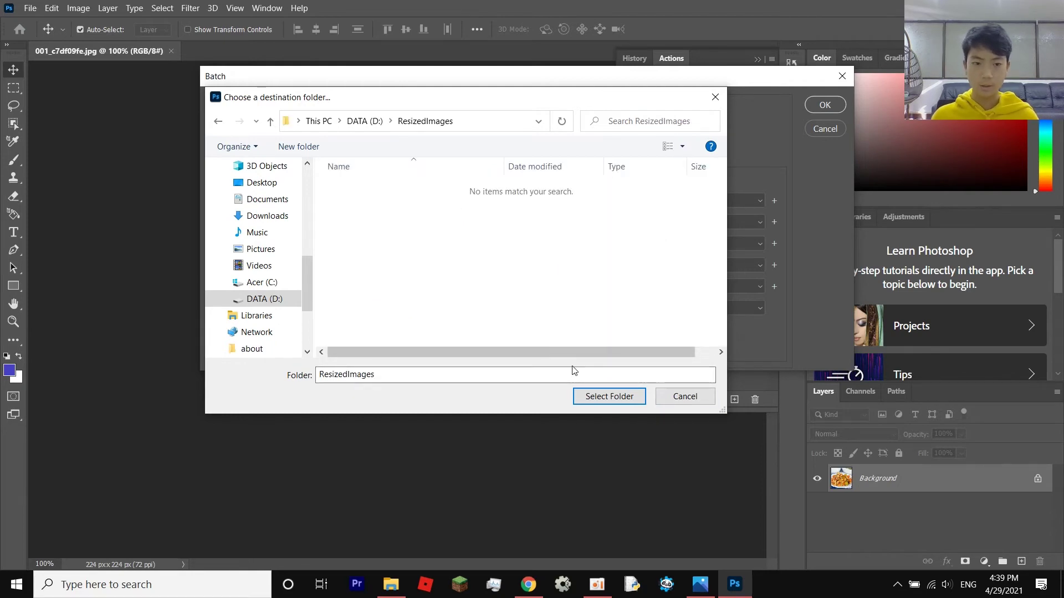
{"action": "left_click", "coordinate": [609, 396]}
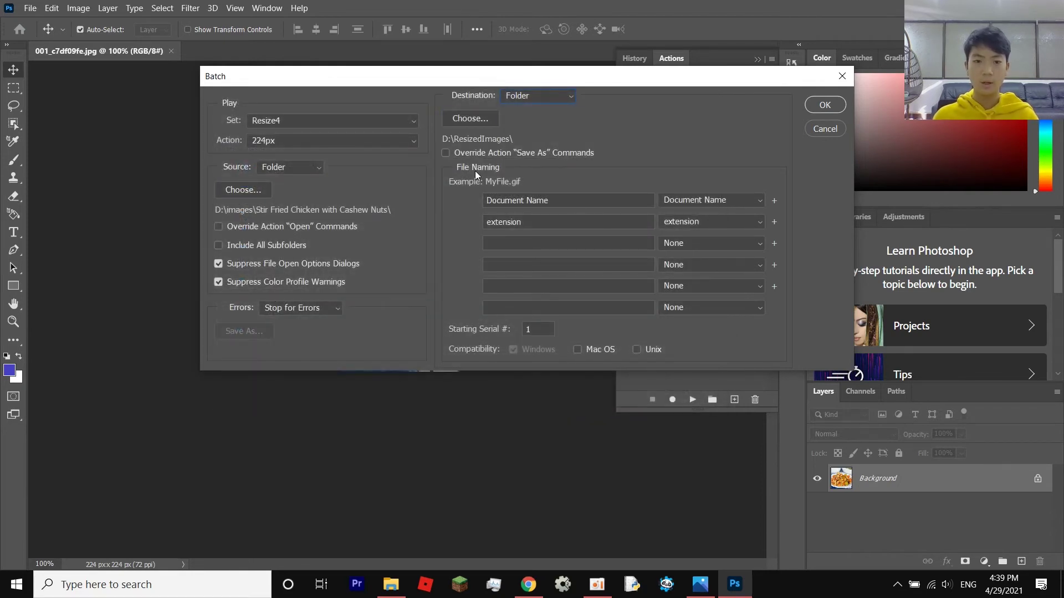
{"action": "left_click", "coordinate": [446, 153]}
{"action": "left_click", "coordinate": [570, 237]}
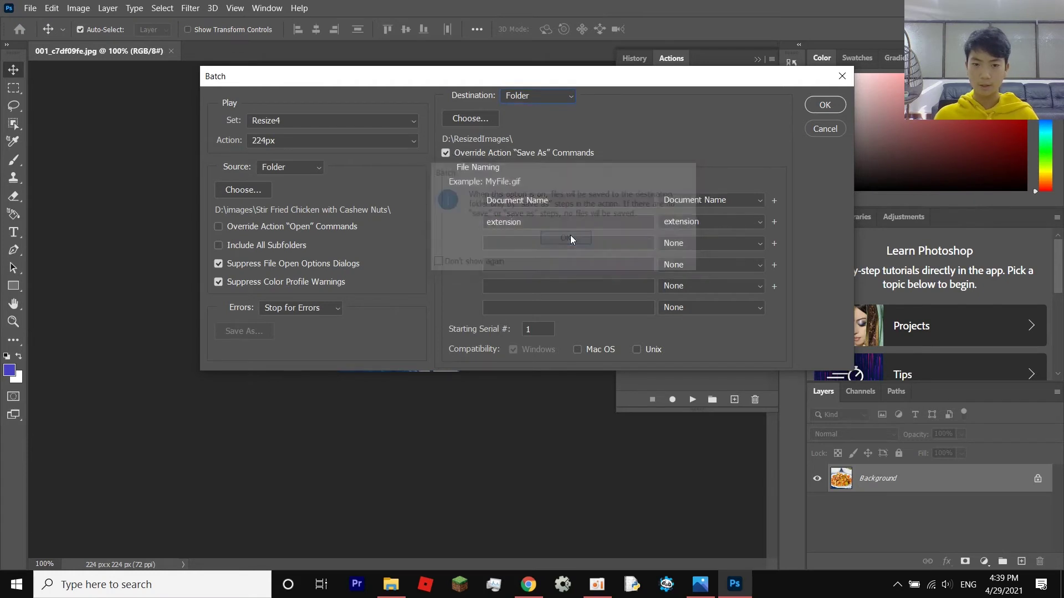
- Set the batch file naming to Document Name, the text "_224" and extension, and run the batch
{"action": "left_click", "coordinate": [706, 222]}
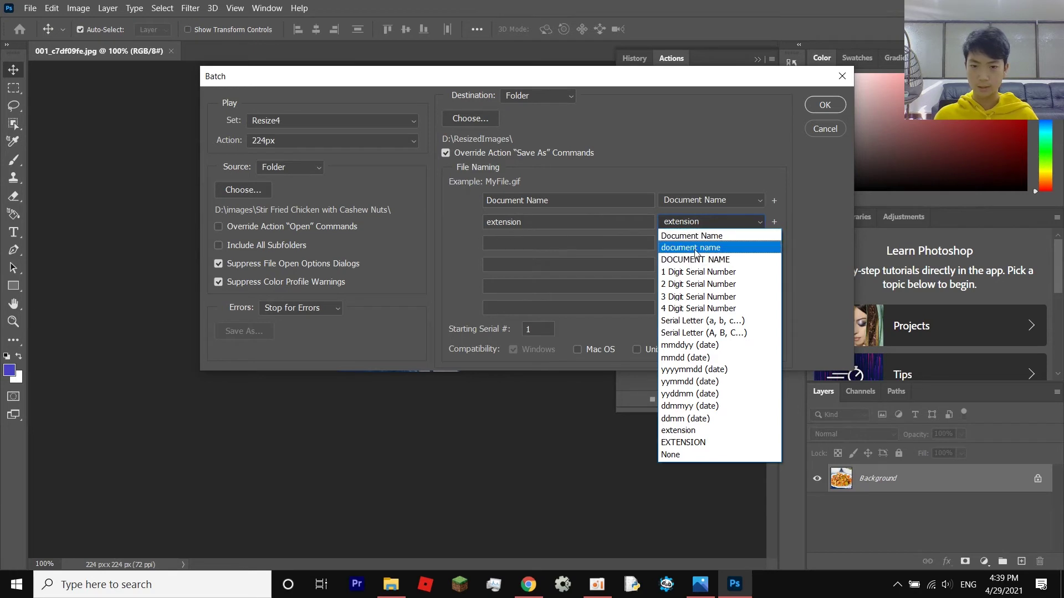
{"action": "left_click", "coordinate": [674, 455]}
{"action": "left_click", "coordinate": [679, 241]}
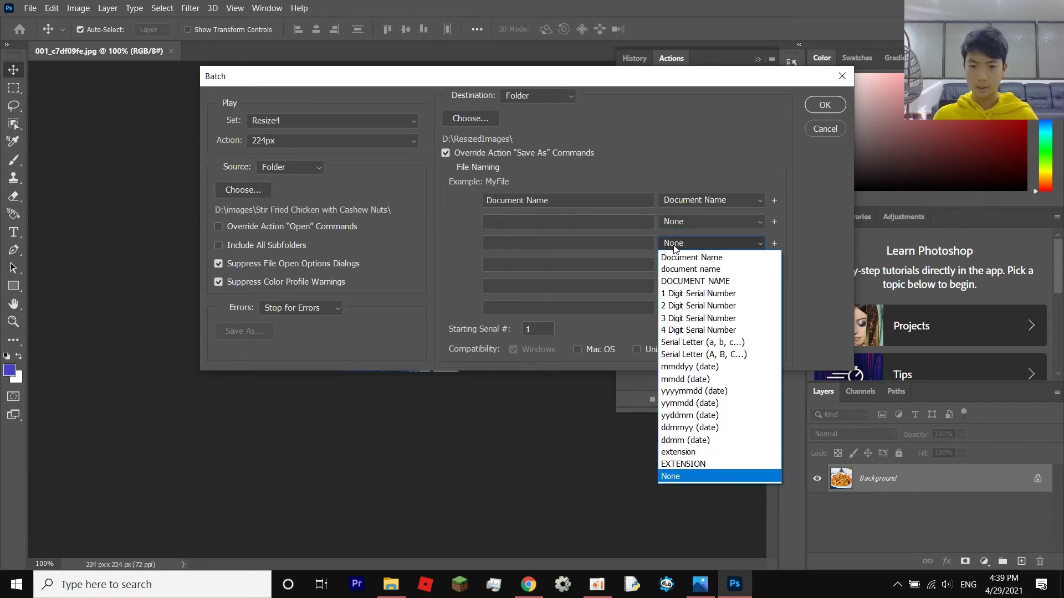
{"action": "left_click", "coordinate": [676, 452]}
{"action": "left_click", "coordinate": [542, 223]}
{"action": "type", "text": "_"}
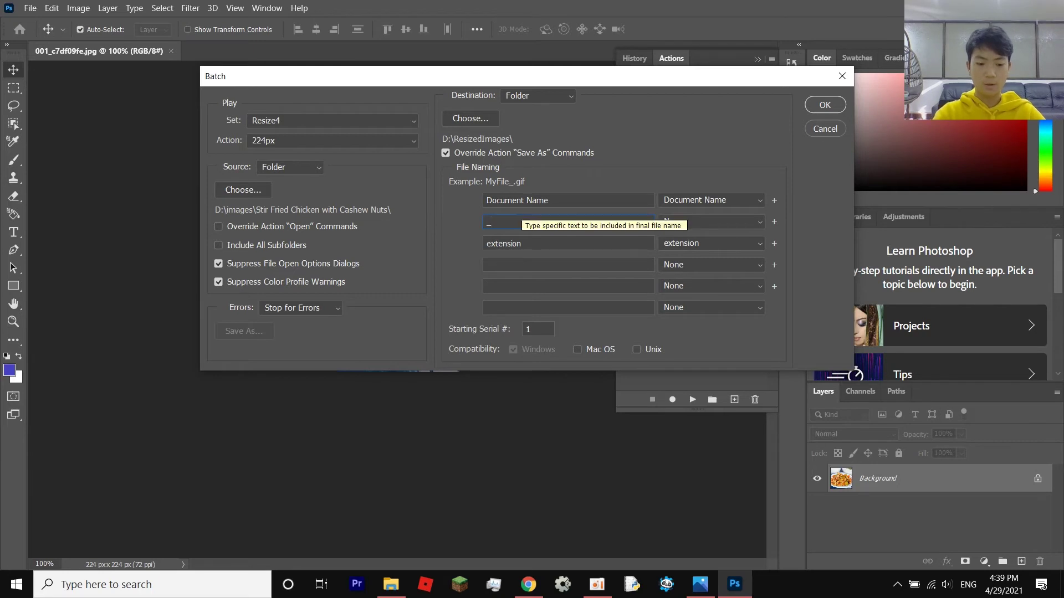
{"action": "type", "text": "224"}
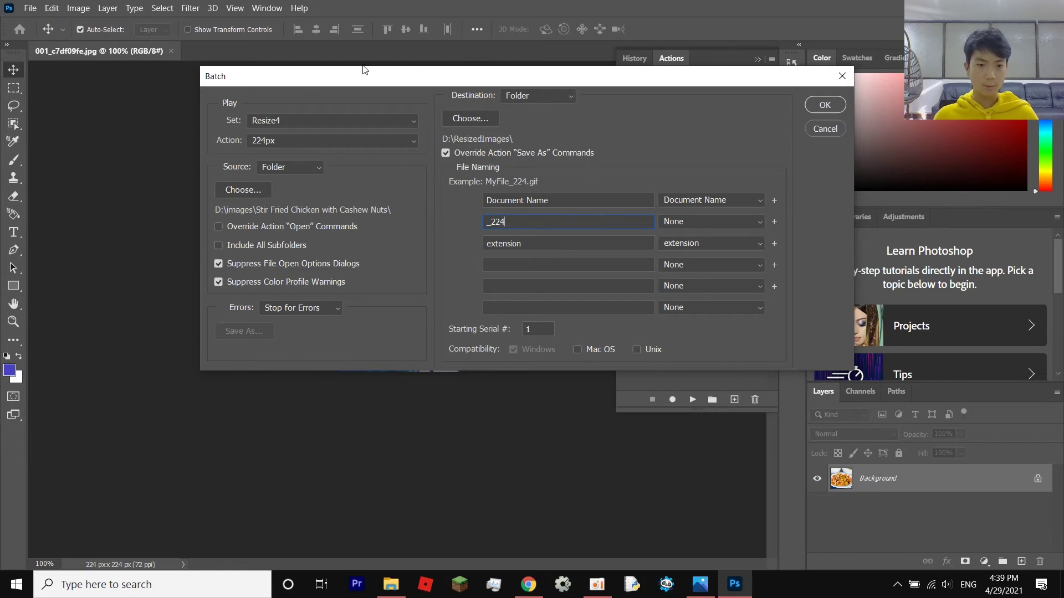
{"action": "left_click", "coordinate": [822, 105]}
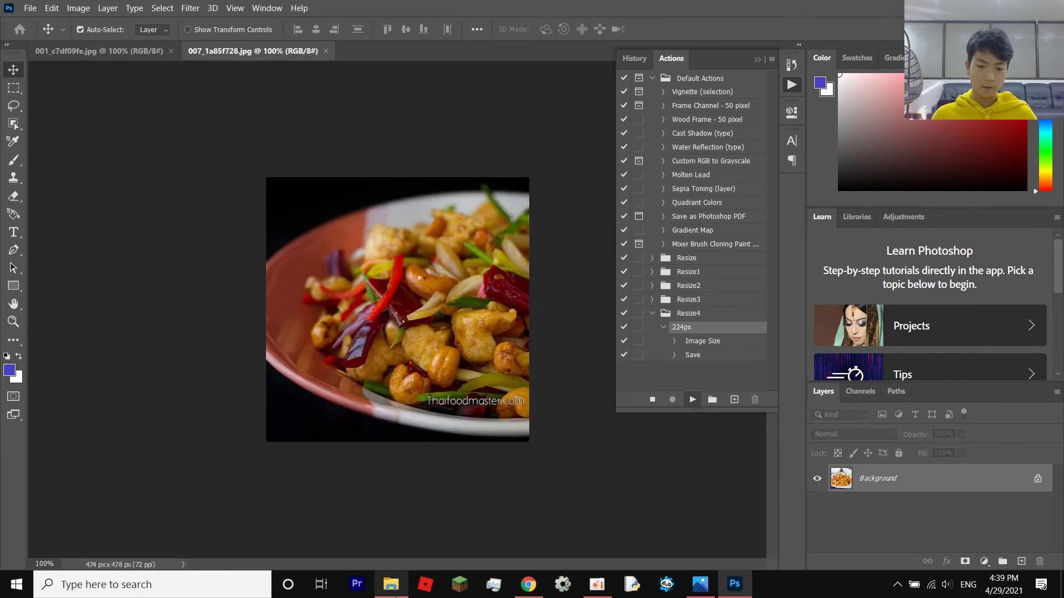
- Switch to File Explorer and open the ResizedImages folder in DATA (D:) to inspect the batch output
{"action": "left_click", "coordinate": [390, 585]}
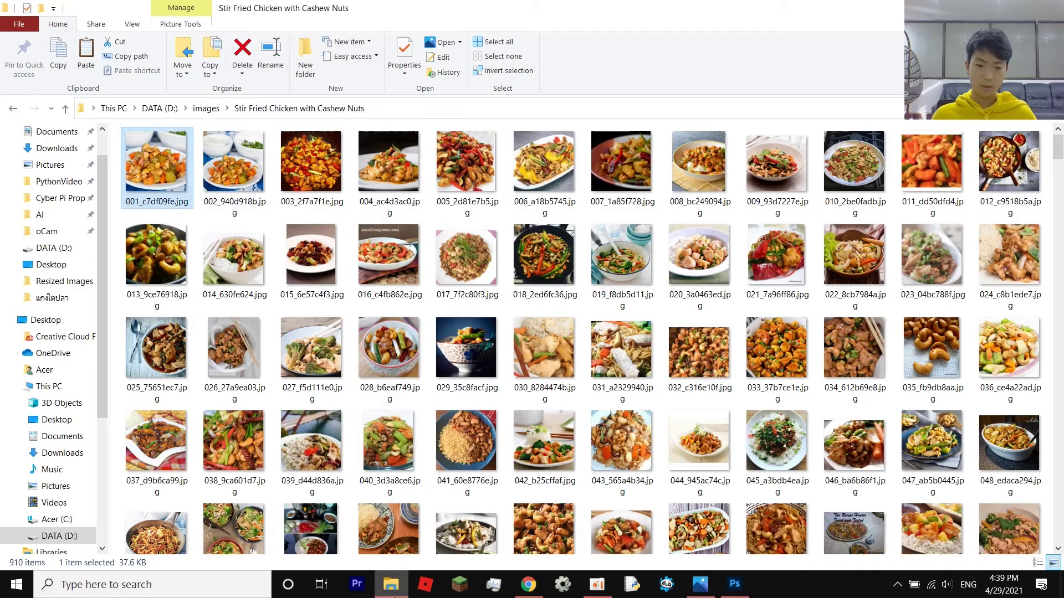
{"action": "left_click", "coordinate": [159, 108]}
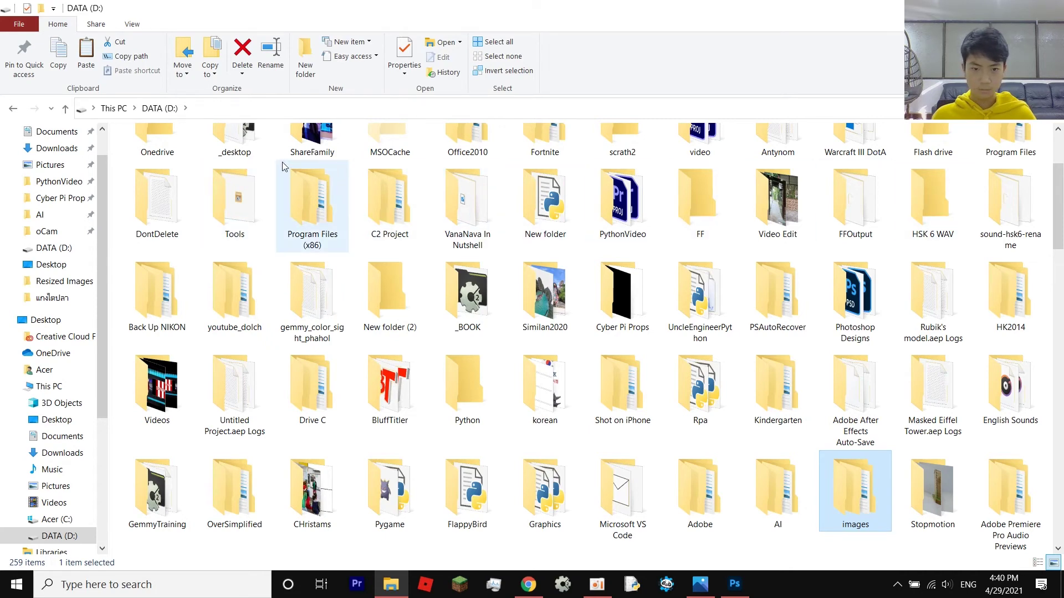
{"action": "scroll", "coordinate": [278, 162], "scroll_direction": "up", "scroll_amount": 2}
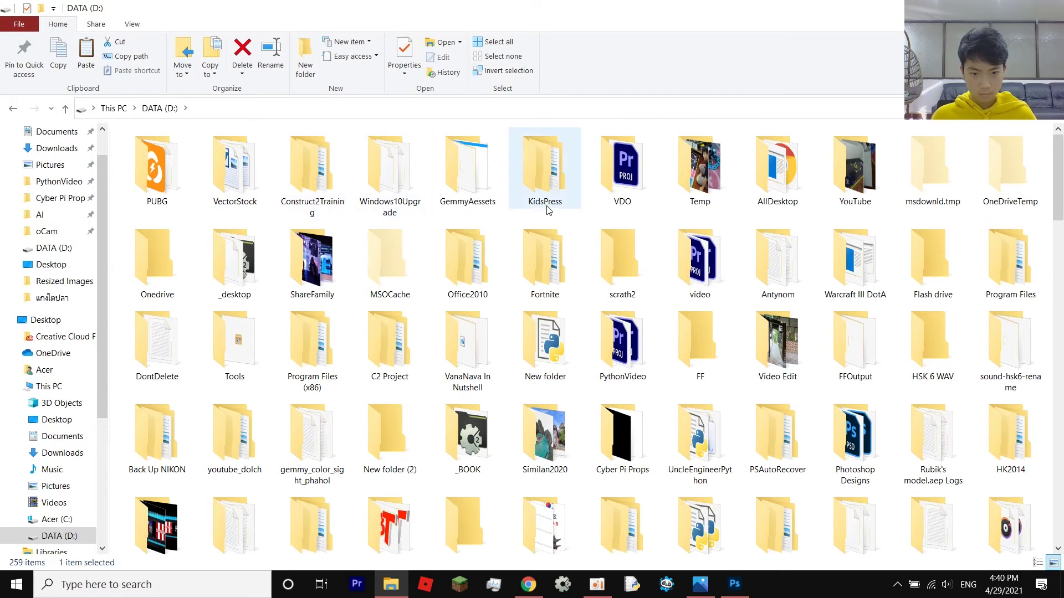
{"action": "scroll", "coordinate": [557, 216], "scroll_direction": "down", "scroll_amount": 6}
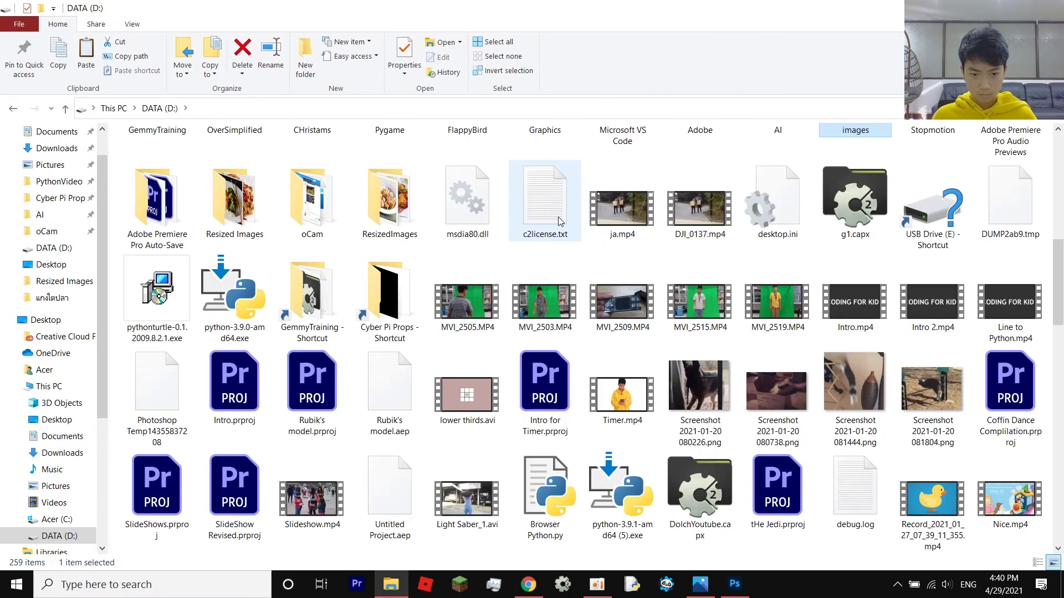
{"action": "double_click", "coordinate": [375, 222]}
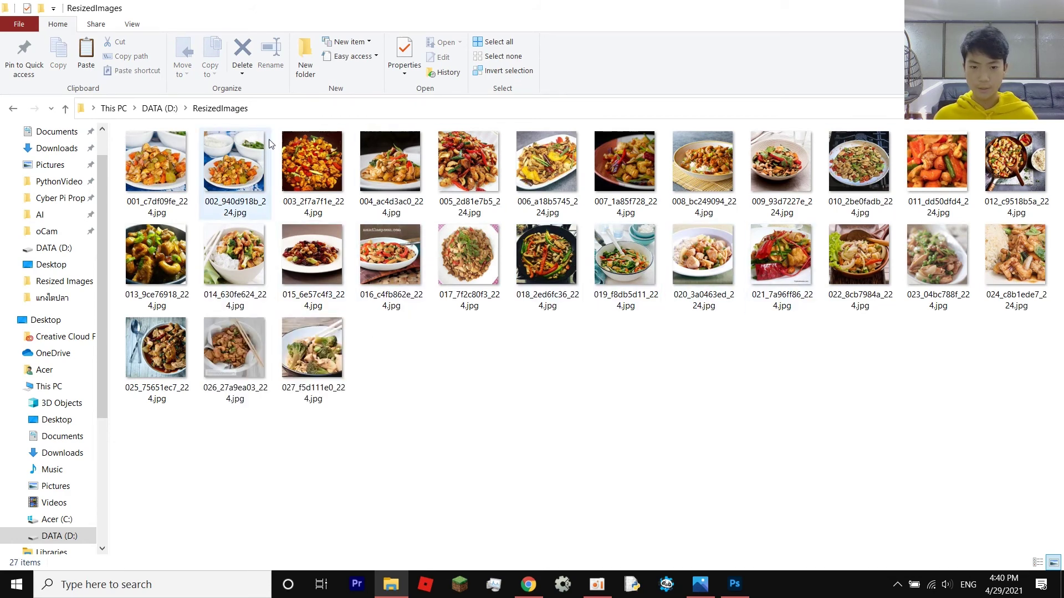
- Check the batch run in Photoshop and return to File Explorer to review the resized images being saved
{"action": "left_click", "coordinate": [732, 585]}
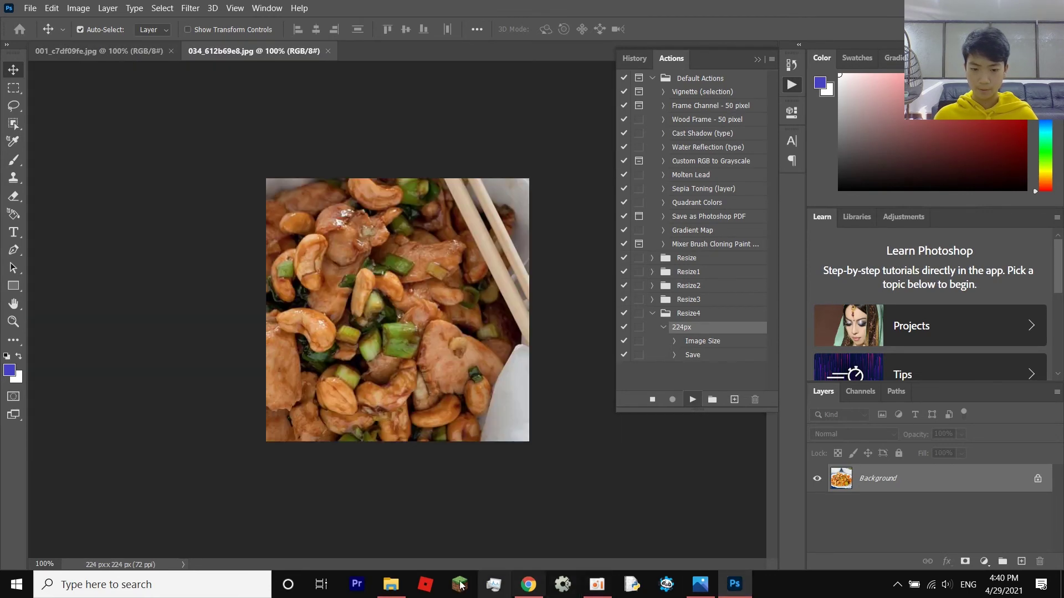
{"action": "left_click", "coordinate": [391, 585]}
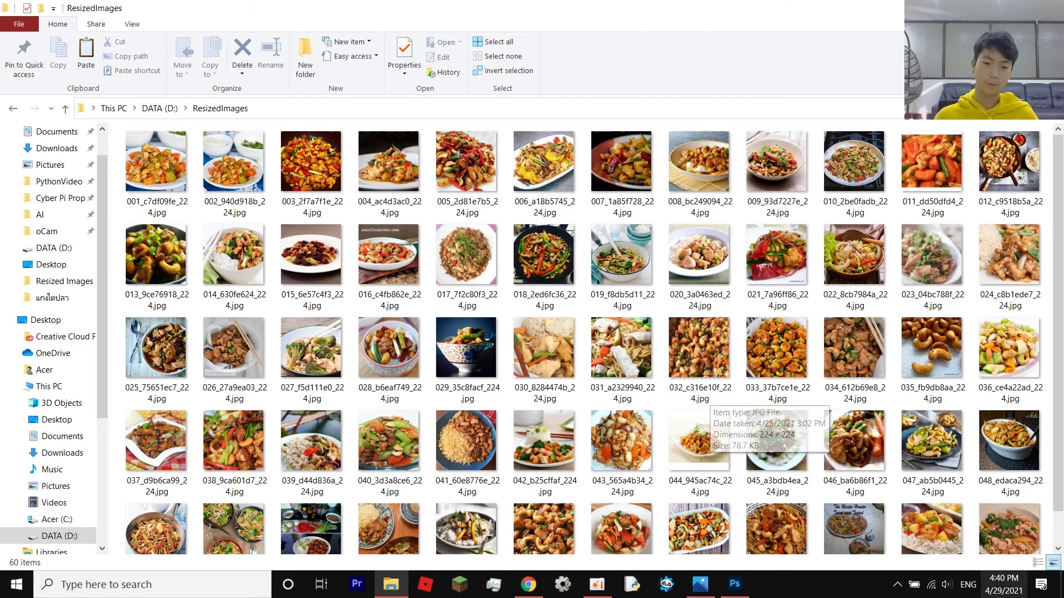
{"action": "scroll", "coordinate": [915, 360], "scroll_direction": "down", "scroll_amount": 2}
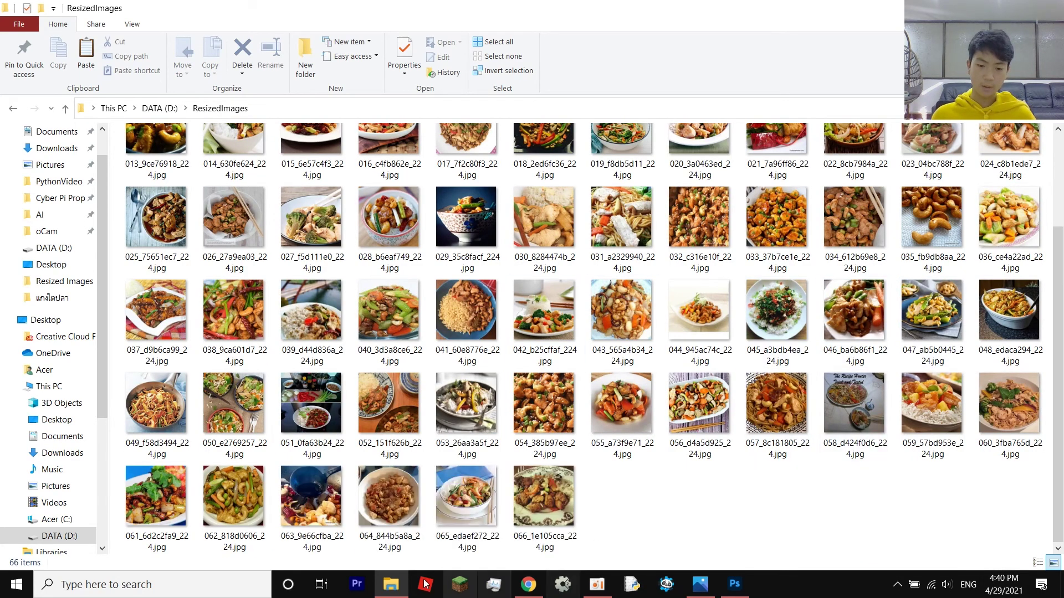
- Search Windows for Task Manager, end the Adobe Photoshop 2020 task to stop the batch, and close Task Manager
{"action": "left_click", "coordinate": [111, 585]}
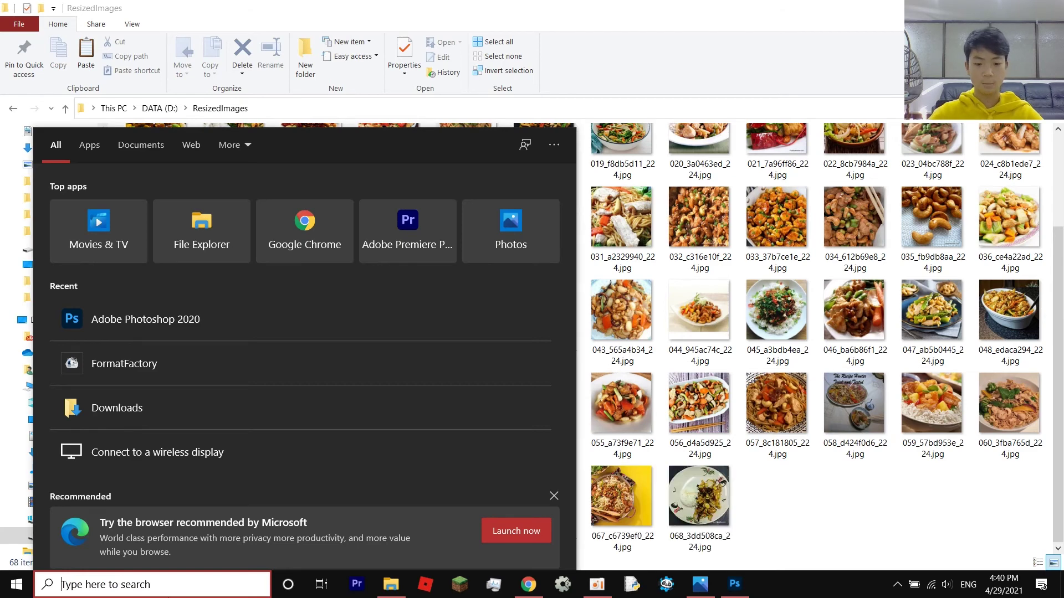
{"action": "type", "text": "tas"}
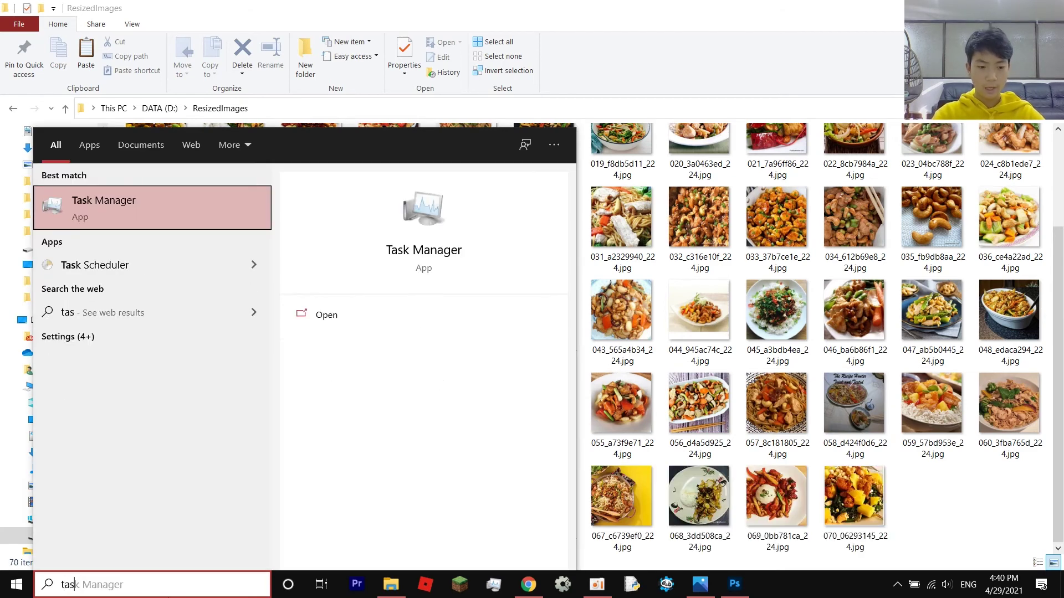
{"action": "type", "text": "k Ma"}
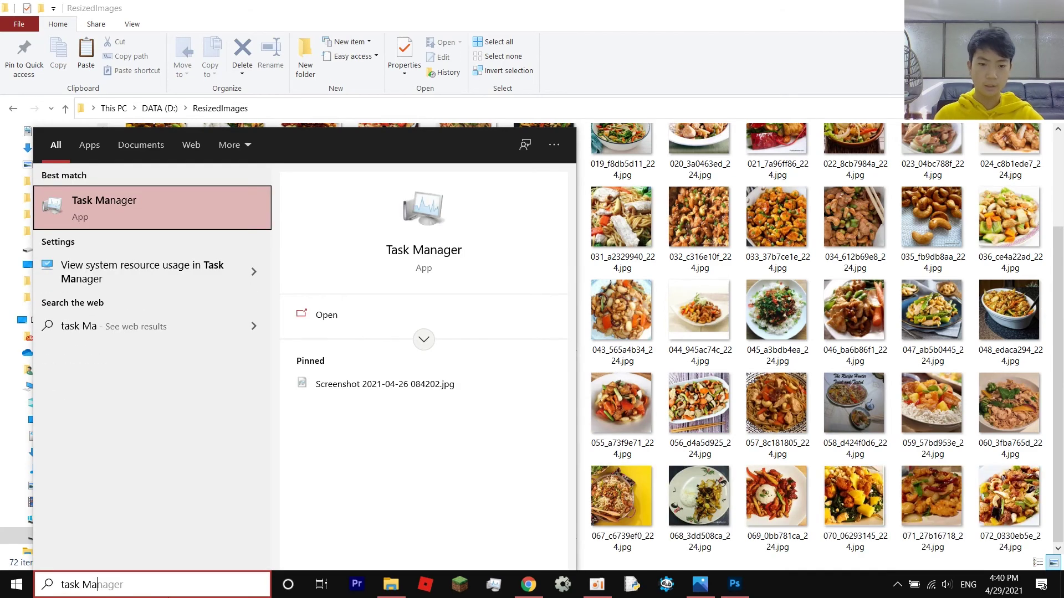
{"action": "left_click", "coordinate": [590, 220]}
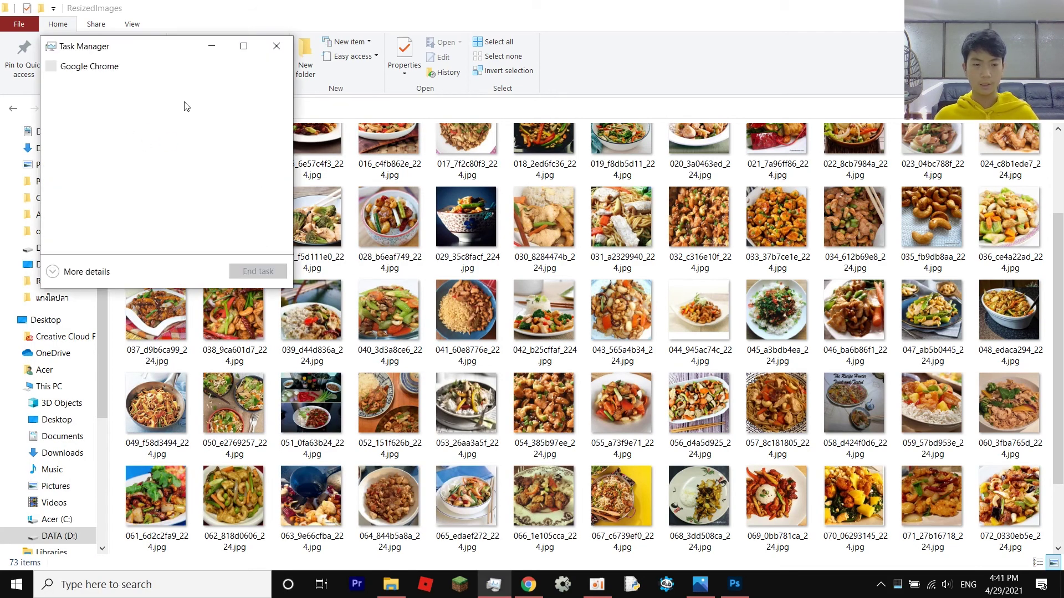
{"action": "left_click", "coordinate": [124, 71]}
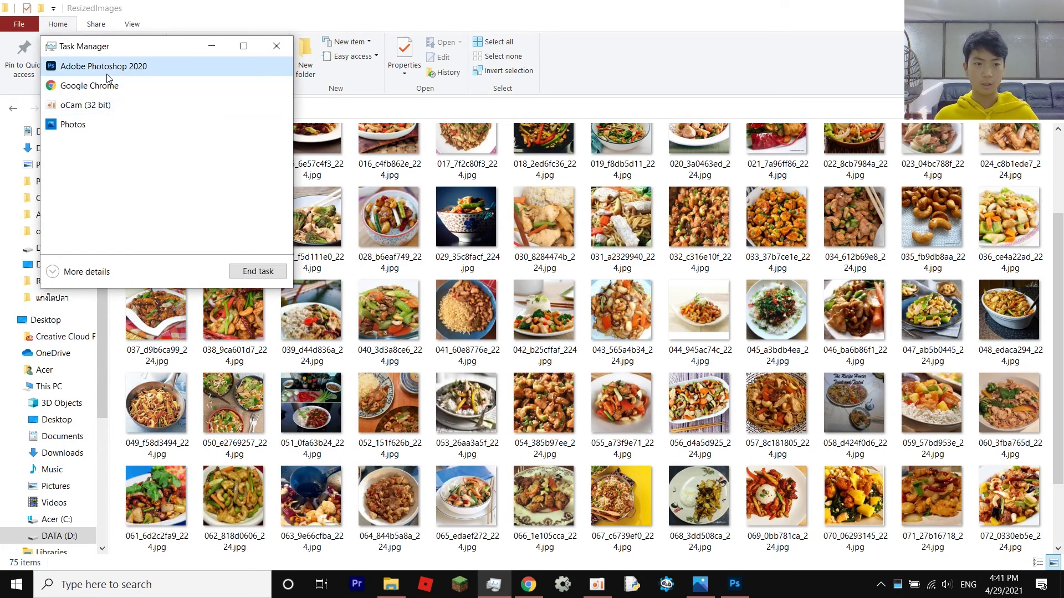
{"action": "left_click", "coordinate": [257, 272]}
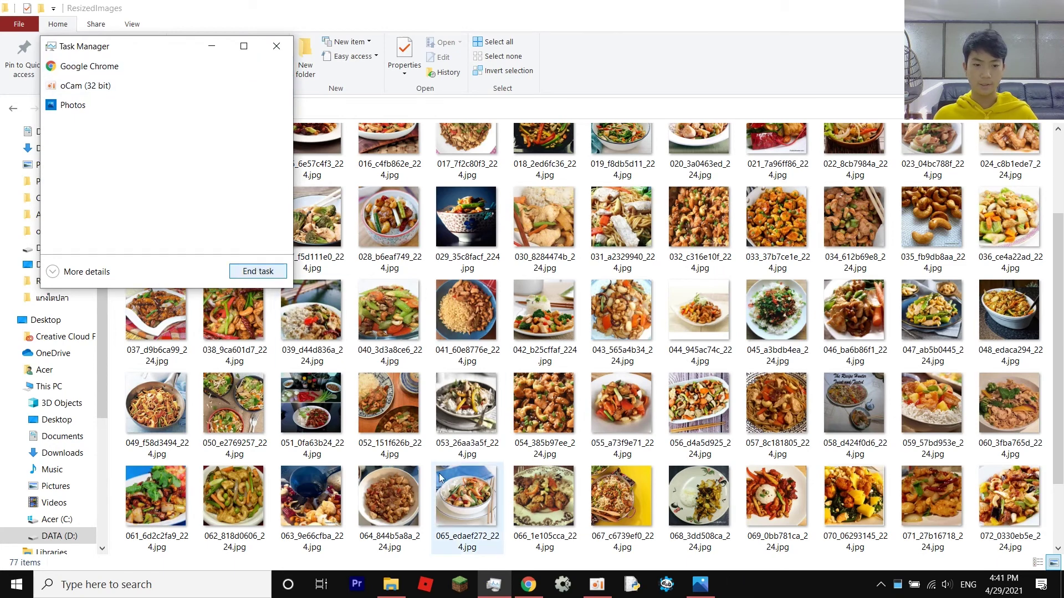
{"action": "left_click", "coordinate": [276, 46]}
- Look through the resized "_224" images saved in the ResizedImages folder
{"action": "scroll", "coordinate": [712, 273], "scroll_direction": "down", "scroll_amount": 1}
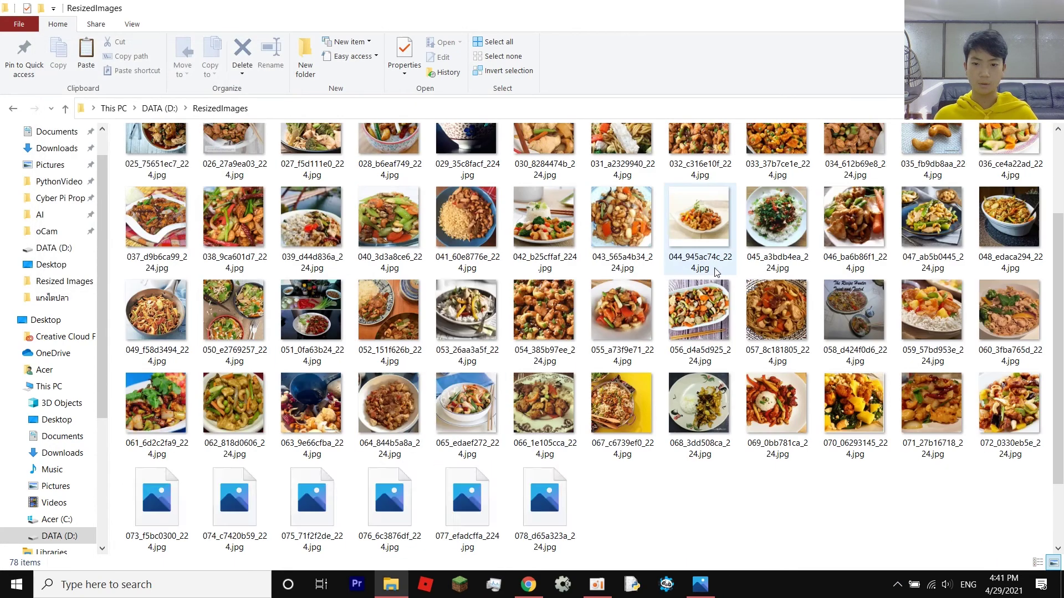
{"action": "left_click_drag", "start_coordinate": [971, 506], "coordinate": [740, 466]}
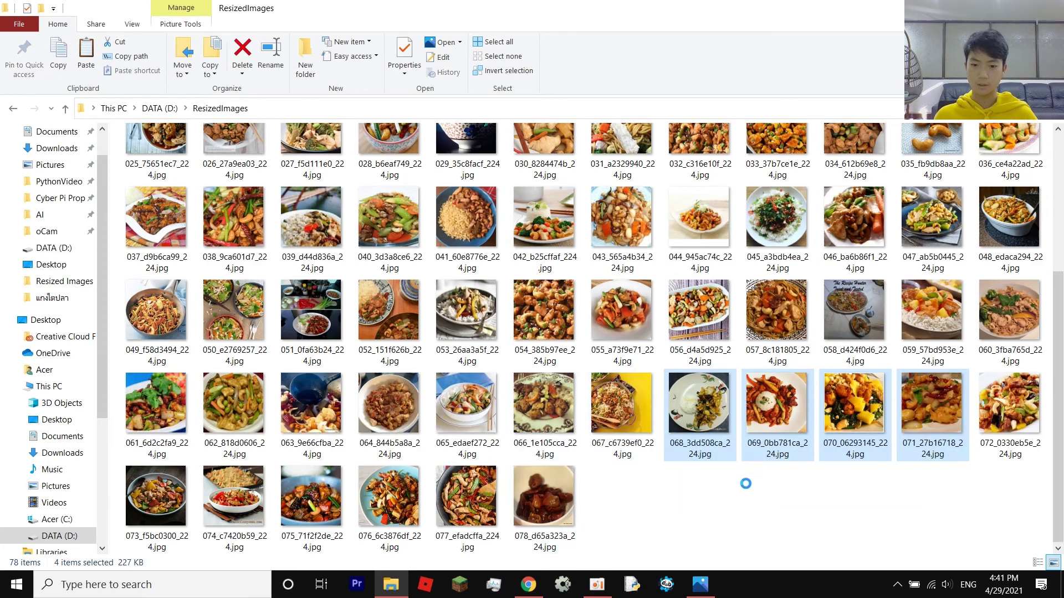
{"action": "scroll", "coordinate": [753, 430], "scroll_direction": "up", "scroll_amount": 3}
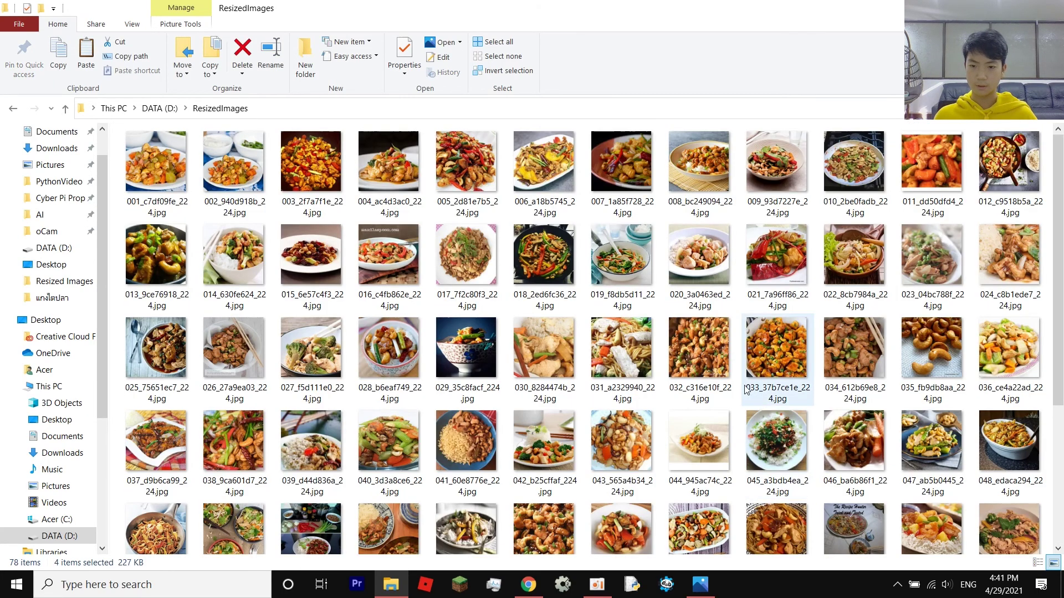
{"action": "scroll", "coordinate": [742, 388], "scroll_direction": "down", "scroll_amount": 3}
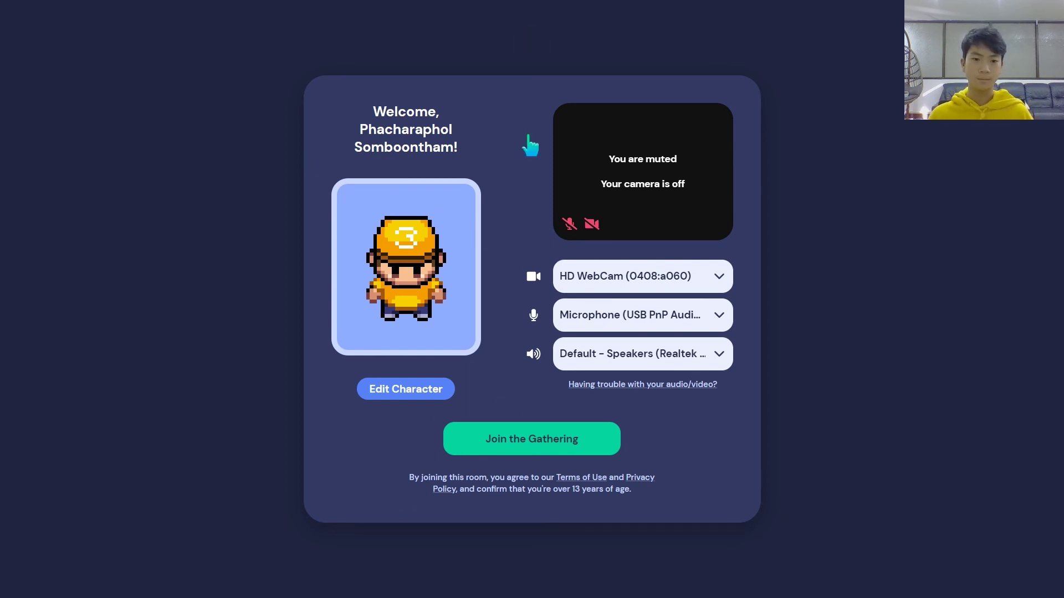
- Join the AI Builders 2021 gathering in Gather and walk the avatar up to the open floor between seats and stage
{"action": "left_click", "coordinate": [554, 449]}
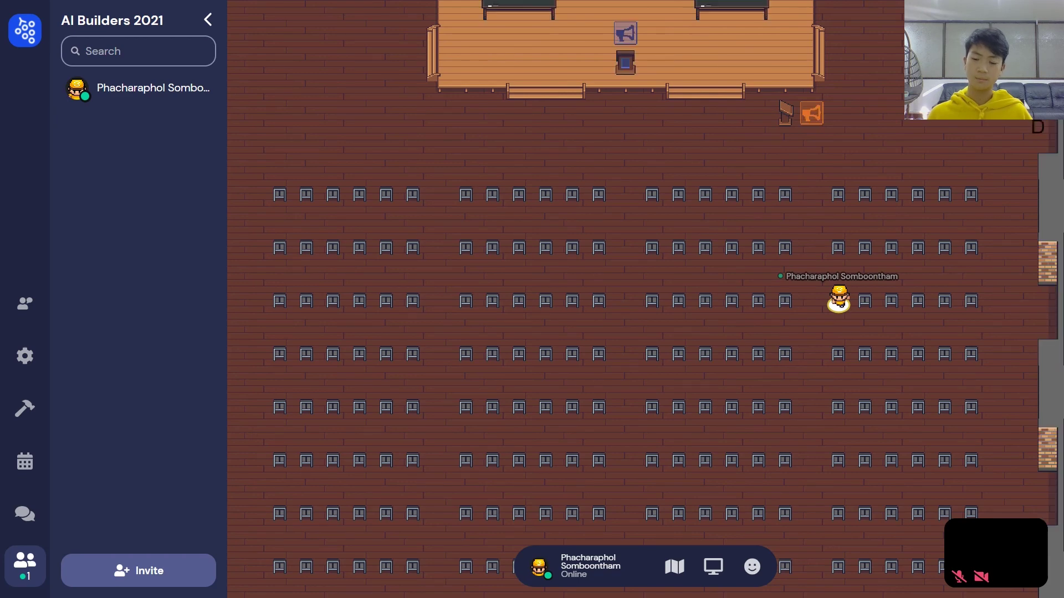
{"action": "key", "text": "Up"}
{"action": "key", "text": "Up"}
{"action": "key", "text": "Up"}
{"action": "key", "text": "Up"}
{"action": "key", "text": "Up"}
{"action": "key", "text": "Up"}
{"action": "key", "text": "Up"}
{"action": "key", "text": "Up"}
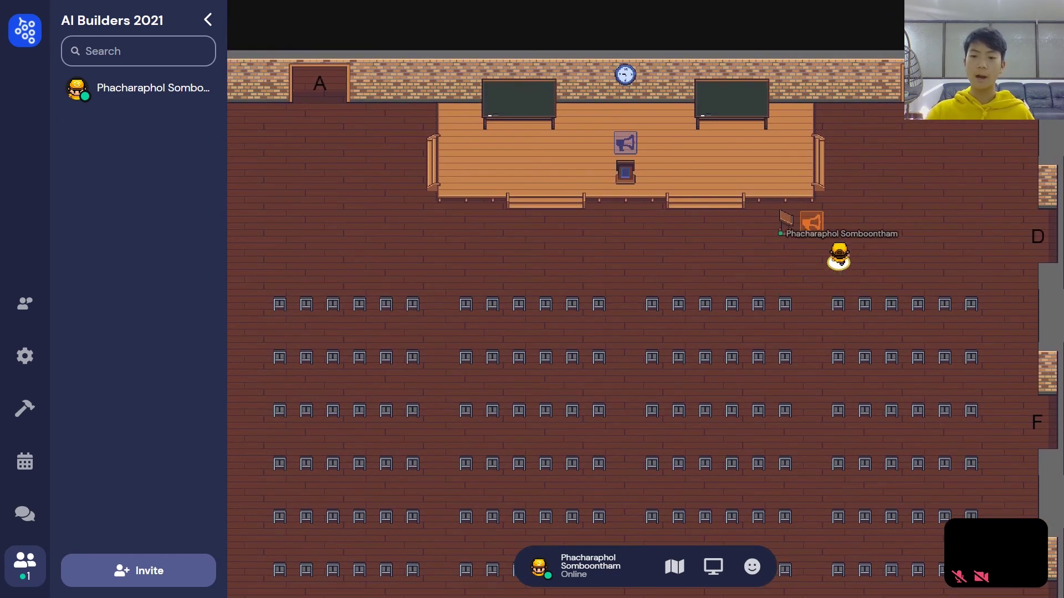
- Walk the avatar past the front of the stage and up onto it, stopping below the blackboard nearest door A
{"action": "key", "text": "Left"}
{"action": "key", "text": "Left"}
{"action": "key", "text": "Left"}
{"action": "key", "text": "Left"}
{"action": "key", "text": "Left"}
{"action": "key", "text": "Left"}
{"action": "key", "text": "Down"}
{"action": "key", "text": "Down"}
{"action": "key", "text": "Left"}
{"action": "key", "text": "Left"}
{"action": "key", "text": "Left"}
{"action": "key", "text": "Left"}
{"action": "key", "text": "Up"}
{"action": "key", "text": "Up"}
{"action": "key", "text": "Up"}
{"action": "key", "text": "Up"}
{"action": "key", "text": "Left"}
{"action": "key", "text": "Left"}
{"action": "key", "text": "Left"}
{"action": "key", "text": "Left"}
{"action": "key", "text": "Left"}
{"action": "key", "text": "Left"}
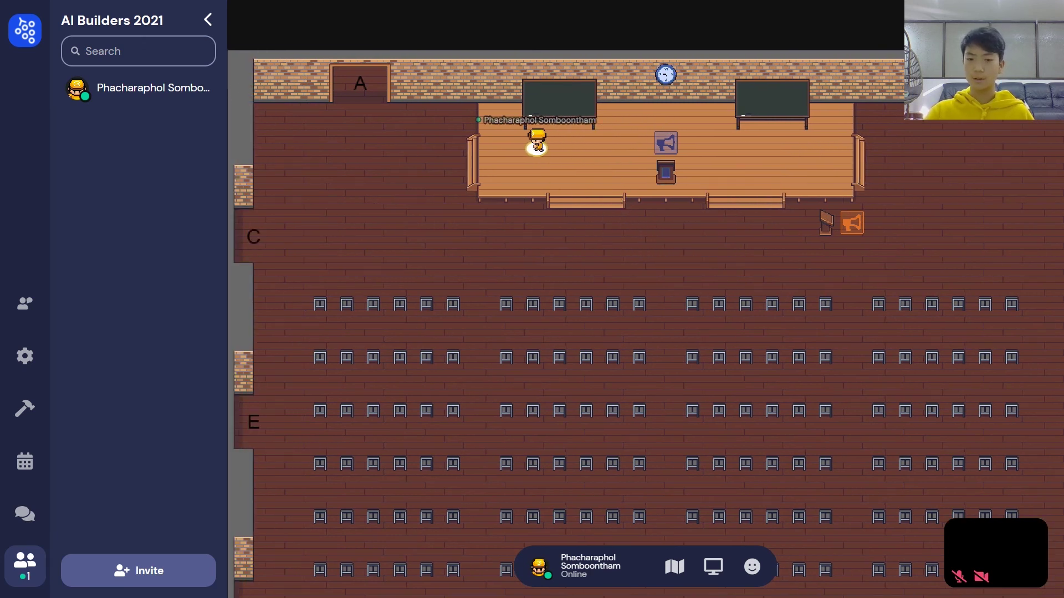
- Move the avatar around the stage and stop on the megaphone tile behind the podium
{"action": "key", "text": "Down"}
{"action": "key", "text": "Down"}
{"action": "key", "text": "Down"}
{"action": "key", "text": "Down"}
{"action": "key", "text": "Up"}
{"action": "key", "text": "Up"}
{"action": "key", "text": "Up"}
{"action": "key", "text": "Up"}
{"action": "key", "text": "Up"}
{"action": "key", "text": "Right"}
{"action": "key", "text": "Right"}
{"action": "key", "text": "Right"}
{"action": "key", "text": "Right"}
{"action": "key", "text": "Down"}
{"action": "key", "text": "Left"}
{"action": "key", "text": "Left"}
{"action": "key", "text": "Up"}
{"action": "key", "text": "Right"}
{"action": "key", "text": "Down"}
{"action": "key", "text": "Up"}
{"action": "key", "text": "Left"}
{"action": "key", "text": "Down"}
{"action": "key", "text": "Right"}
{"action": "key", "text": "Right"}
{"action": "key", "text": "Down"}
{"action": "key", "text": "Right"}
{"action": "key", "text": "Right"}
{"action": "key", "text": "Right"}
{"action": "key", "text": "Down"}
{"action": "key", "text": "Up"}
{"action": "key", "text": "Up"}
{"action": "key", "text": "Right"}
{"action": "key", "text": "Right"}
{"action": "key", "text": "Right"}
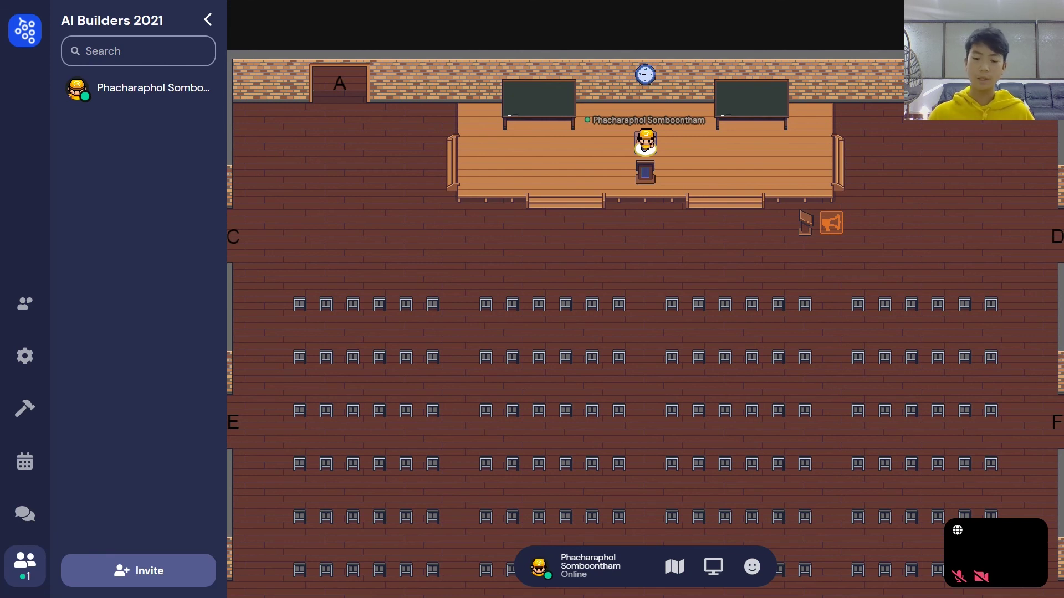
- Walk the avatar off the stage and down through the seating rows to doorway G
{"action": "key", "text": "Left"}
{"action": "key", "text": "Left"}
{"action": "key", "text": "Left"}
{"action": "key", "text": "Down"}
{"action": "key", "text": "Down"}
{"action": "key", "text": "Down"}
{"action": "key", "text": "Down"}
{"action": "key", "text": "Down"}
{"action": "key", "text": "Down"}
{"action": "key", "text": "Down"}
{"action": "key", "text": "Down"}
{"action": "key", "text": "Down"}
{"action": "key", "text": "Down"}
{"action": "key", "text": "Down"}
{"action": "key", "text": "Down"}
{"action": "key", "text": "Down"}
{"action": "key", "text": "Down"}
{"action": "key", "text": "Down"}
{"action": "key", "text": "Down"}
{"action": "key", "text": "Down"}
{"action": "key", "text": "Left"}
{"action": "key", "text": "Left"}
{"action": "key", "text": "Left"}
{"action": "key", "text": "Left"}
{"action": "key", "text": "Left"}
{"action": "key", "text": "Left"}
{"action": "key", "text": "Left"}
{"action": "key", "text": "Left"}
{"action": "key", "text": "Left"}
{"action": "key", "text": "Left"}
{"action": "key", "text": "Left"}
{"action": "key", "text": "Left"}
{"action": "key", "text": "Left"}
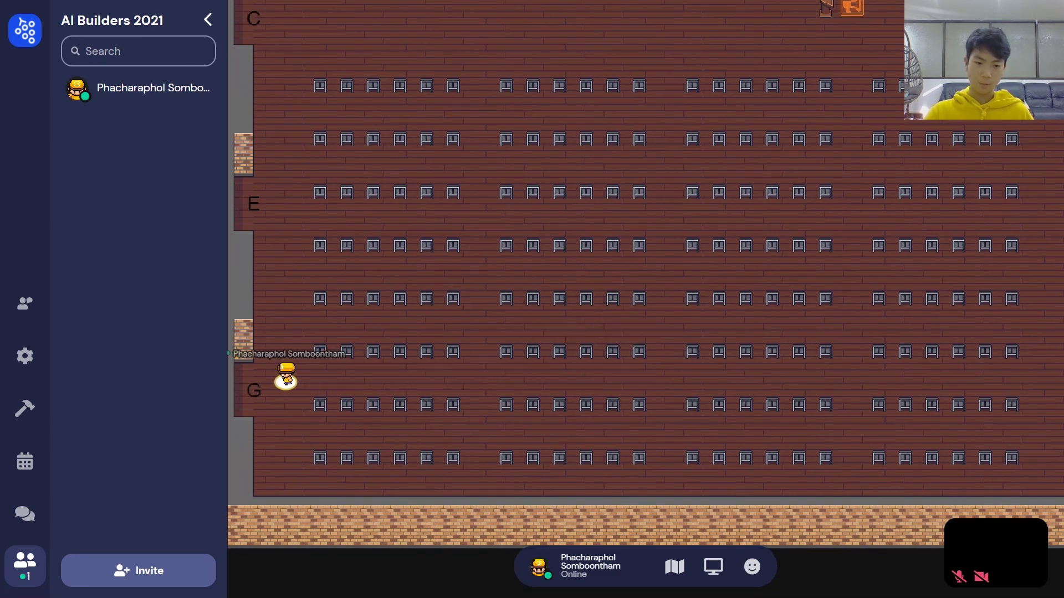
- Enter room G and place the avatar on the third chair in the lower row at the meeting table
{"action": "key", "text": "Down"}
{"action": "key", "text": "Down"}
{"action": "key", "text": "Left"}
{"action": "key", "text": "Left"}
{"action": "key", "text": "Left"}
{"action": "key", "text": "Right"}
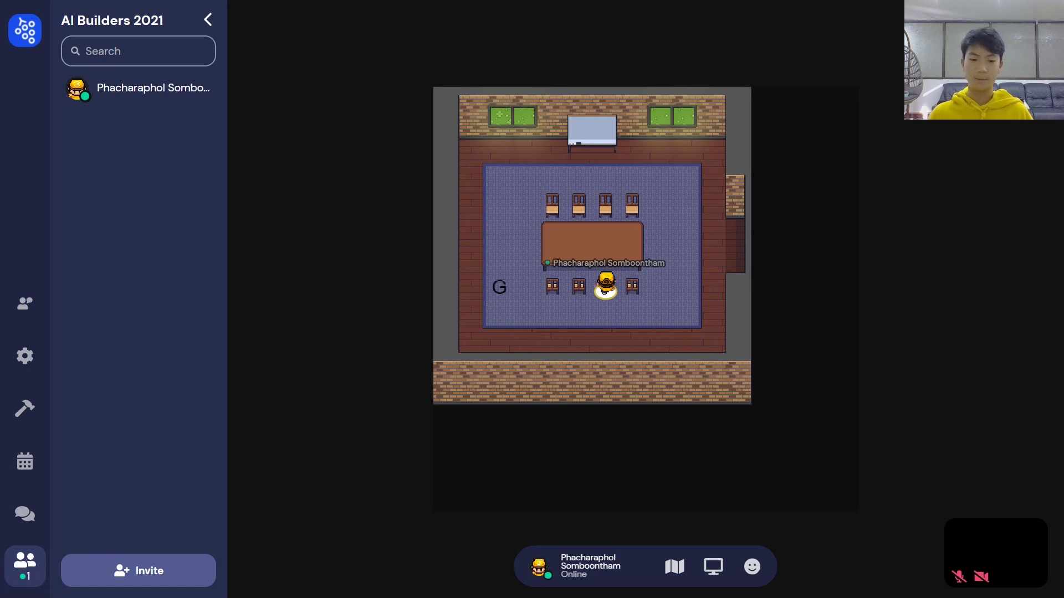
- Walk the avatar out of room G and back into the main hall beside doorway G
{"action": "key", "text": "Right"}
{"action": "key", "text": "Right"}
{"action": "key", "text": "Right"}
{"action": "key", "text": "Right"}
{"action": "key", "text": "Up"}
{"action": "key", "text": "Up"}
{"action": "key", "text": "Right"}
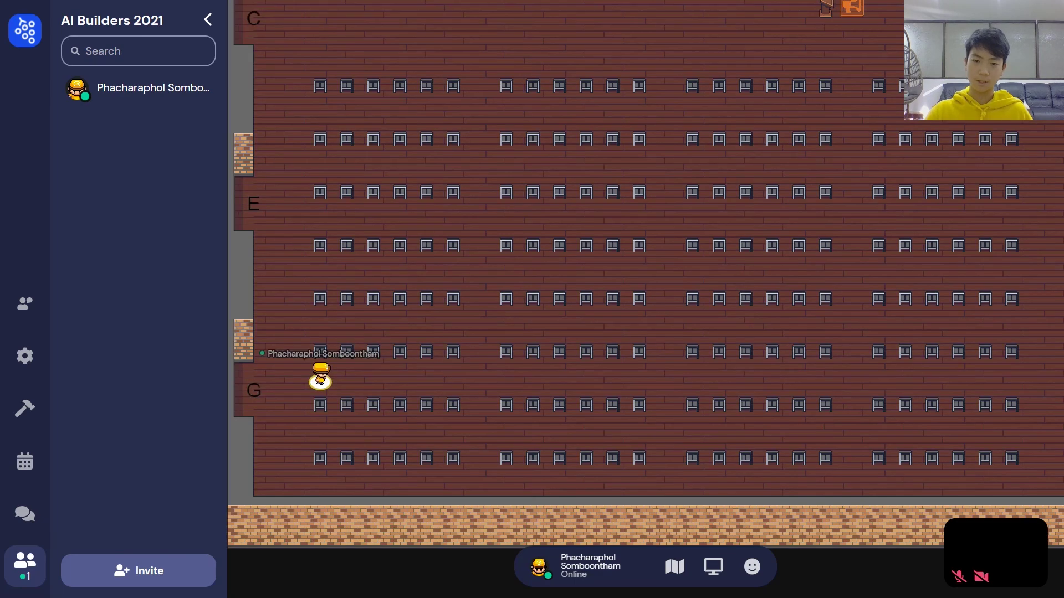